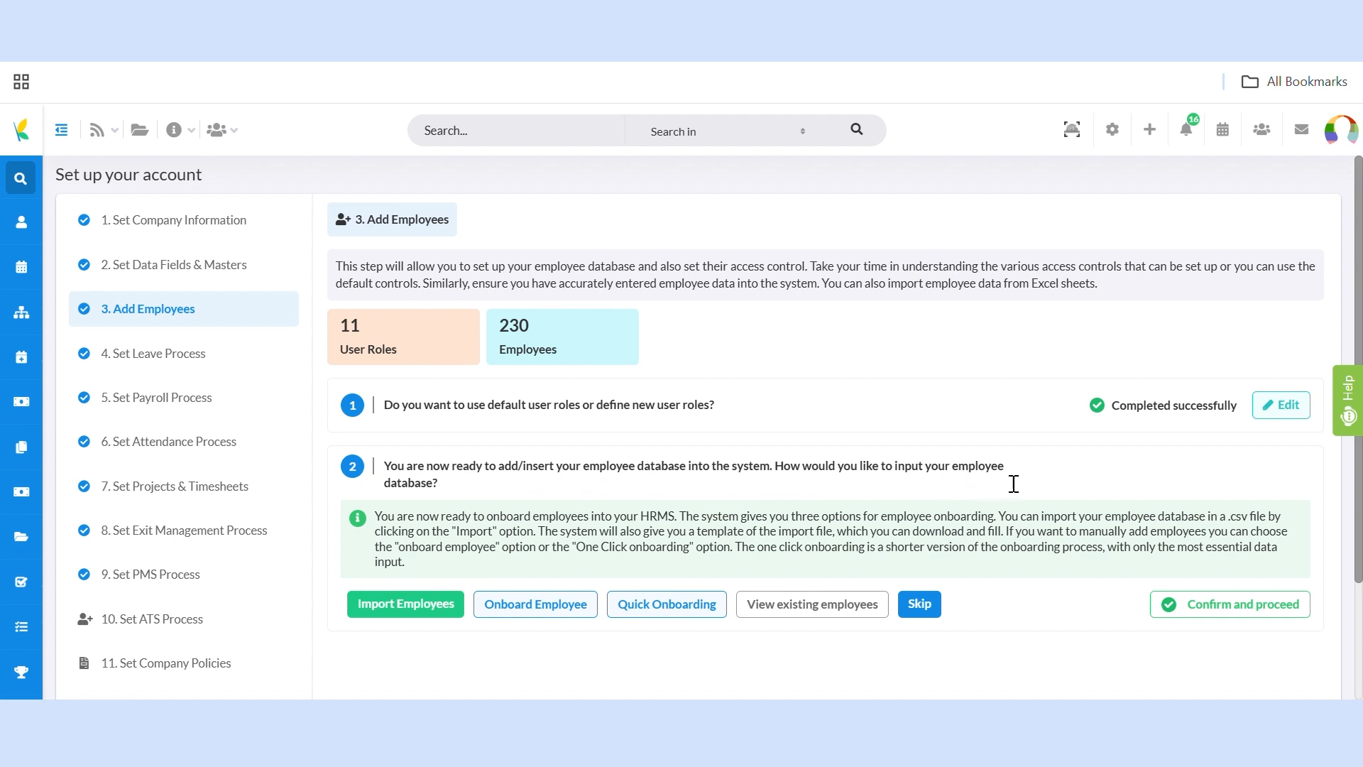
Open the employee import and review how the uploaded file's fields are mapped to the system fields
click(435, 614)
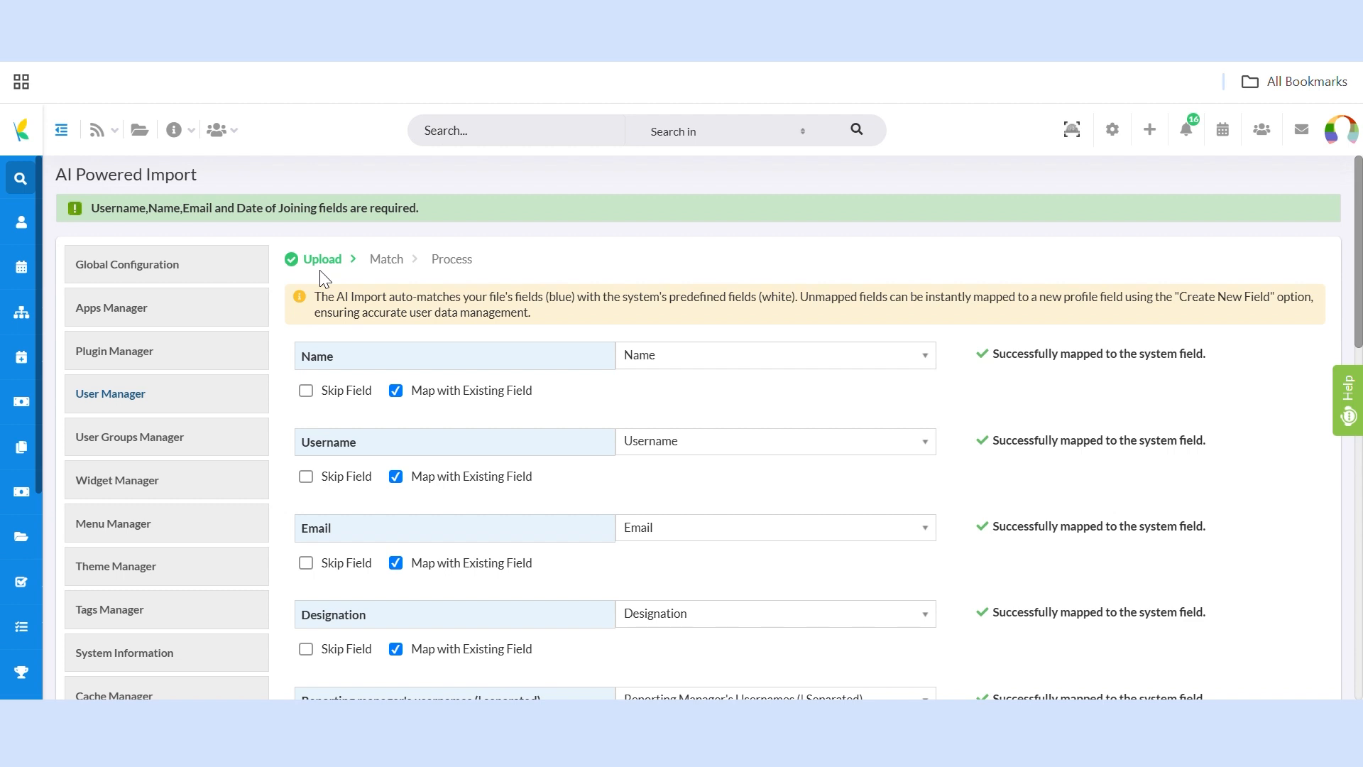
scroll(320, 270, down, 7)
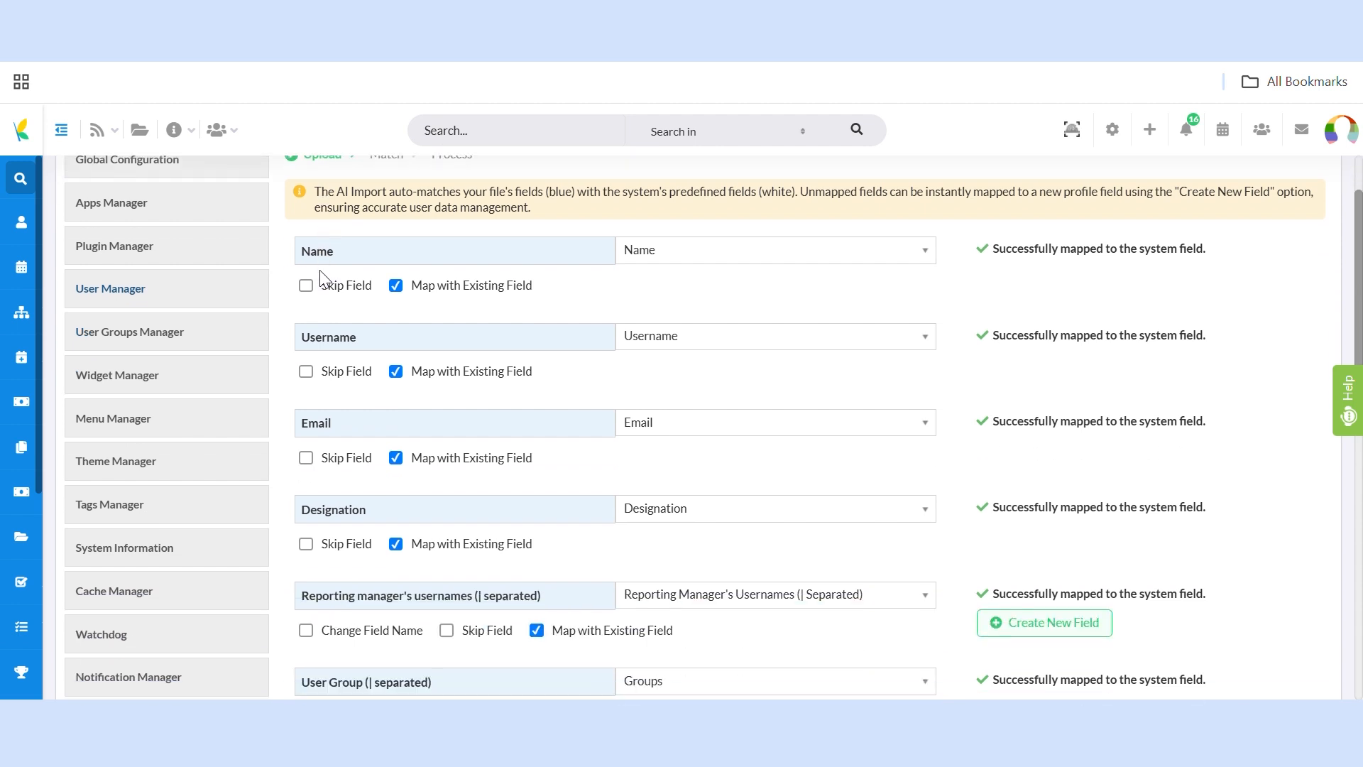
scroll(319, 270, down, 2)
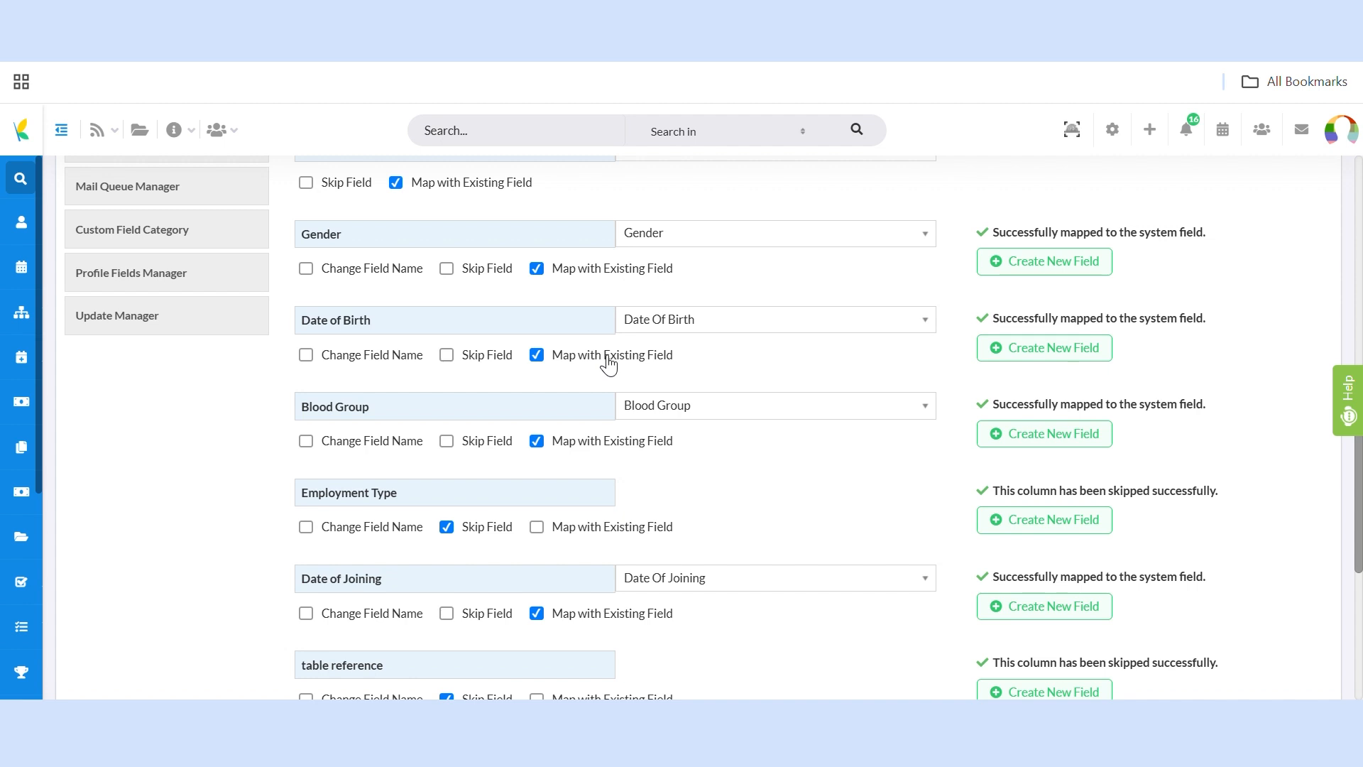
Check the system fields available for mapping Date of Birth and the form for creating a new profile field from it
click(706, 324)
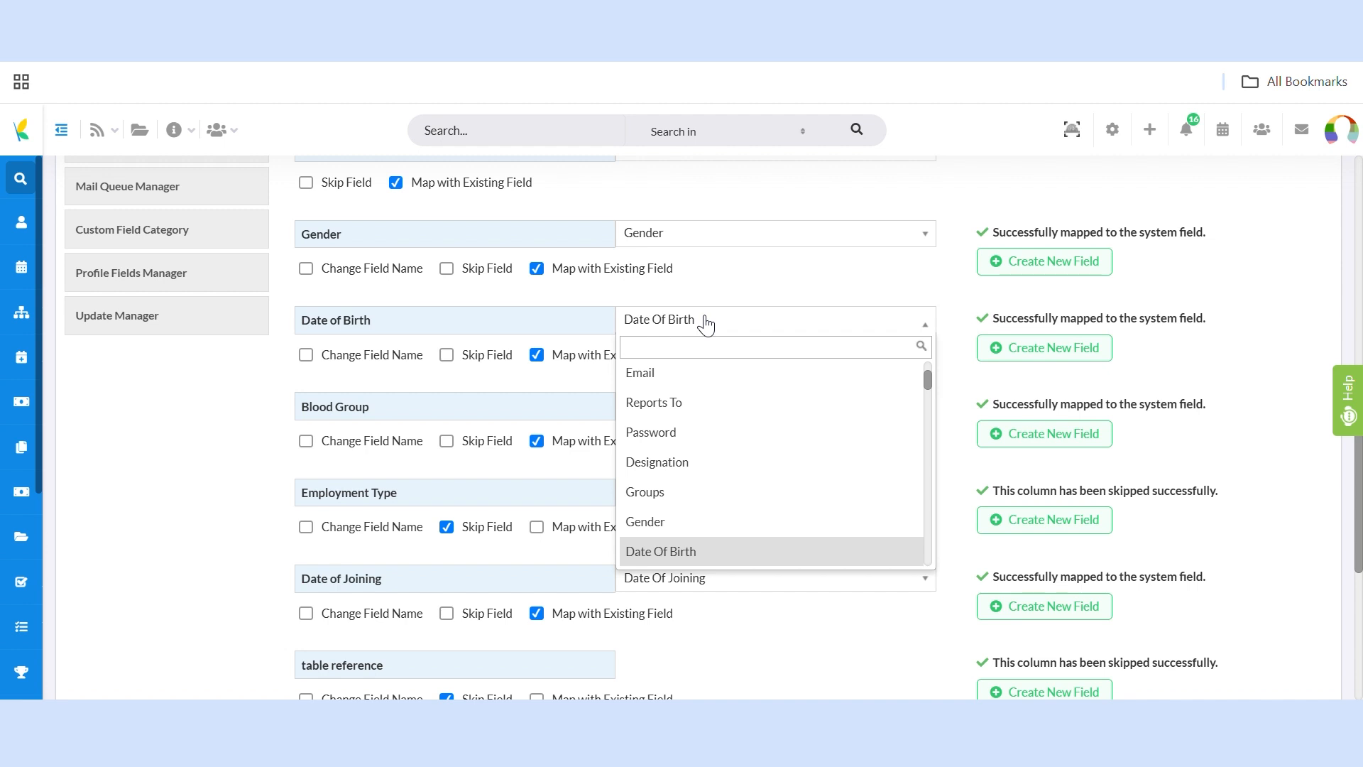
click(706, 324)
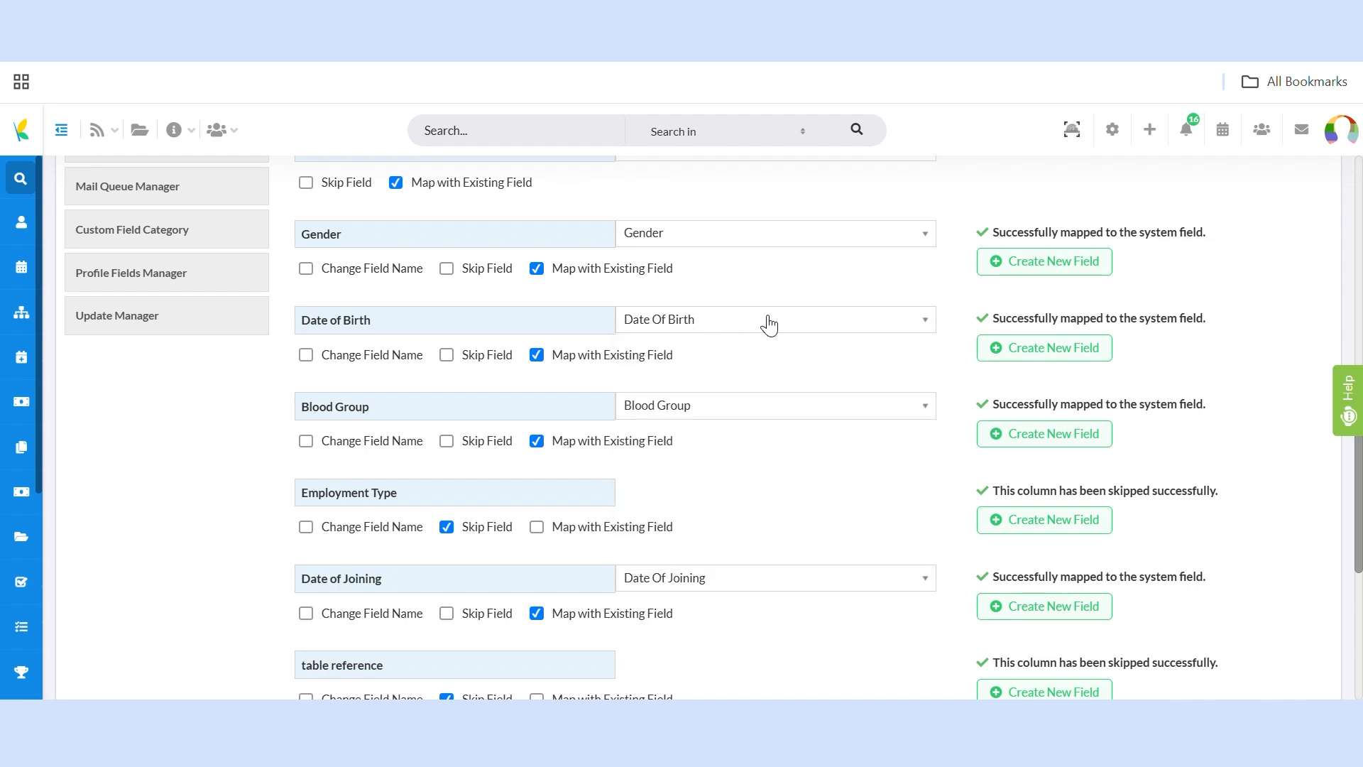
click(1058, 352)
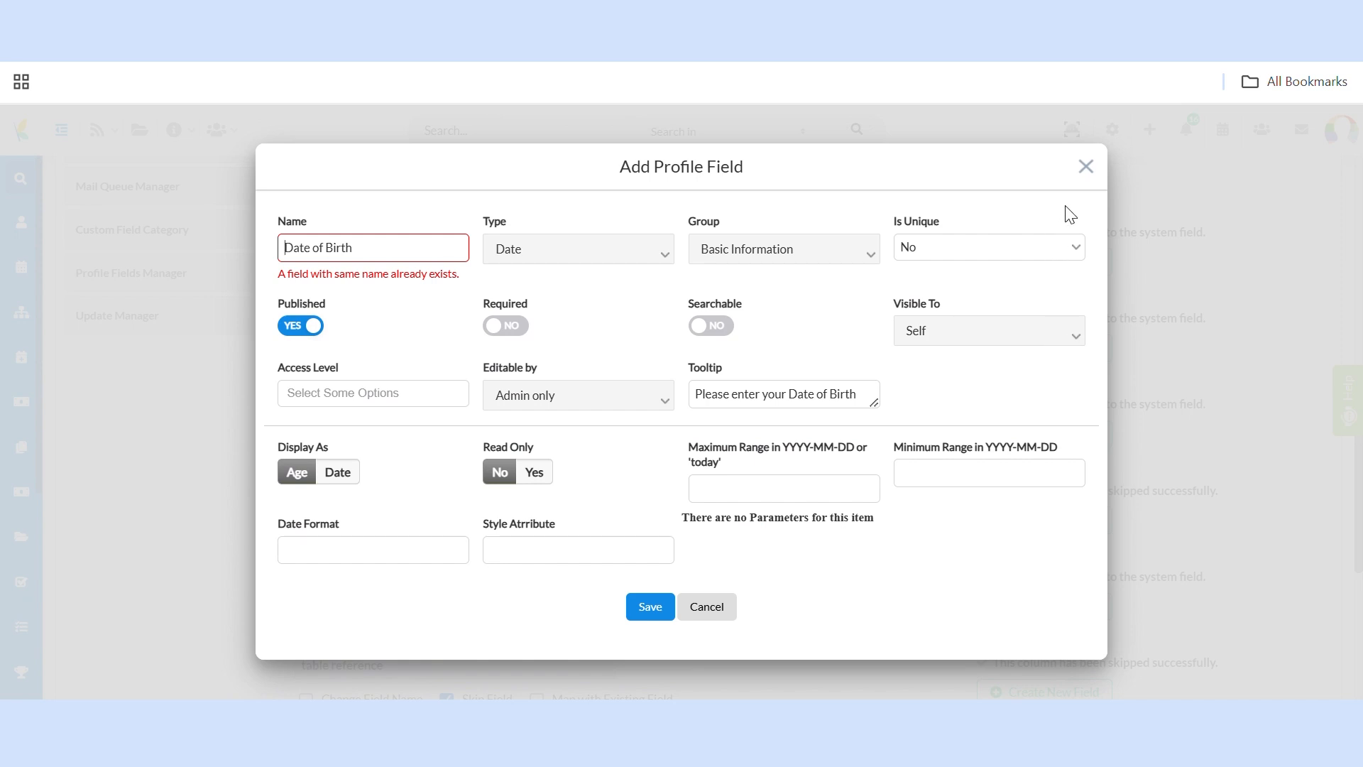
click(1086, 167)
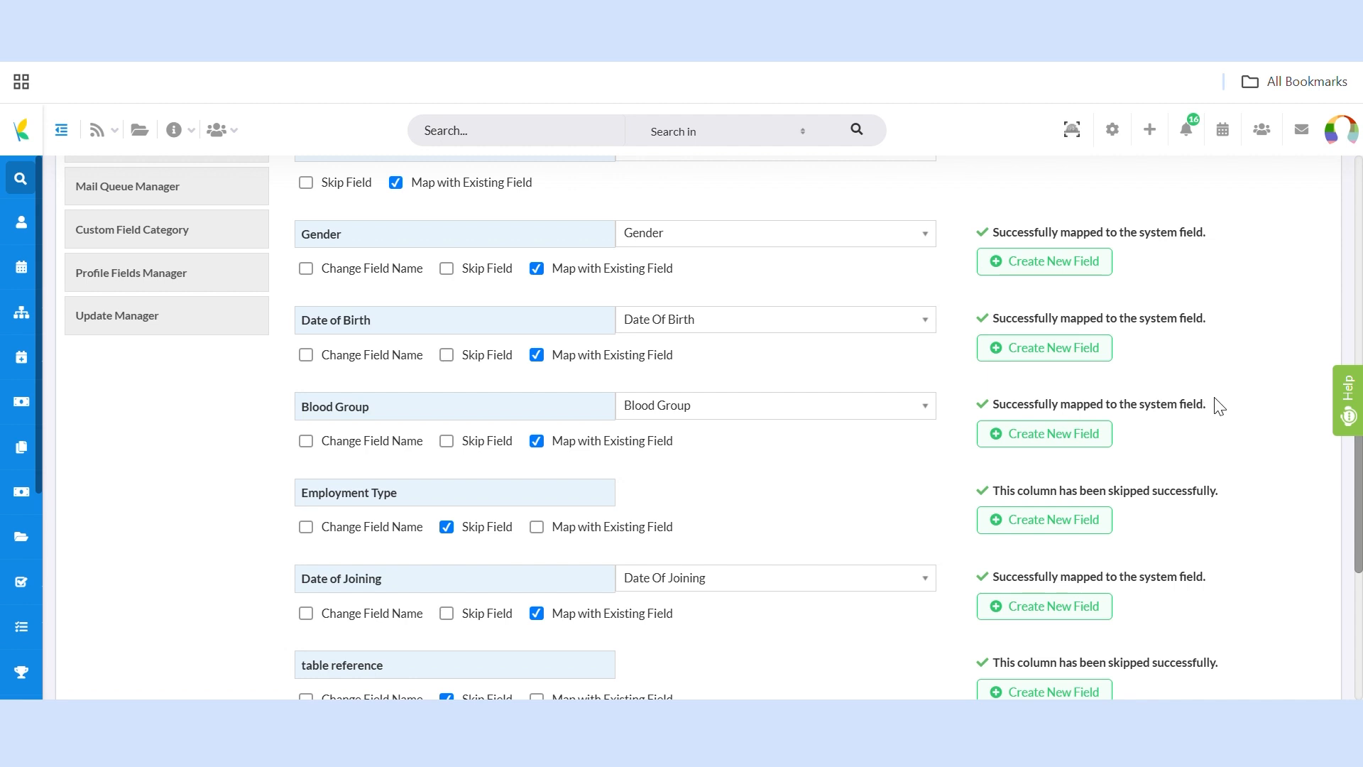
Accept the field mapping and check what Exclude Existing Users, Update blank values and Create New Designation do
scroll(1220, 406, down, 5)
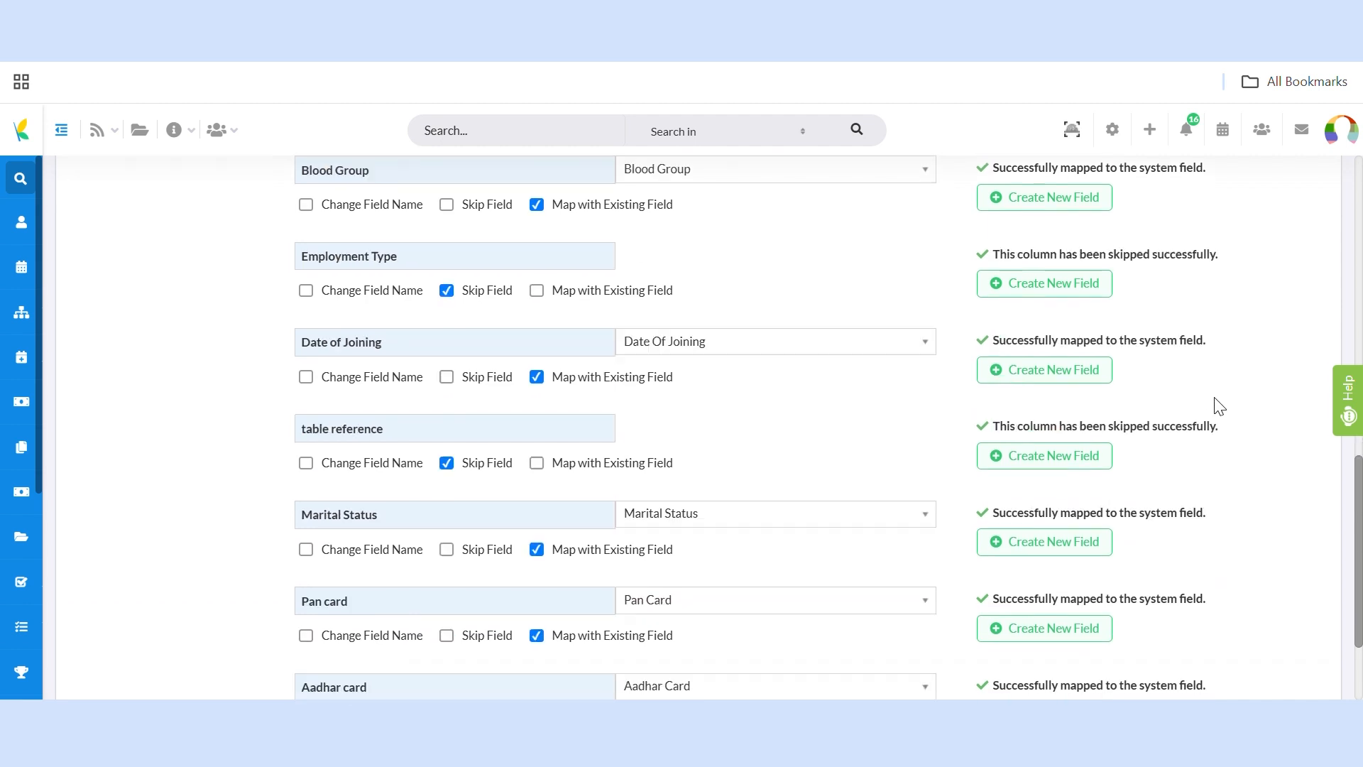
click(1216, 656)
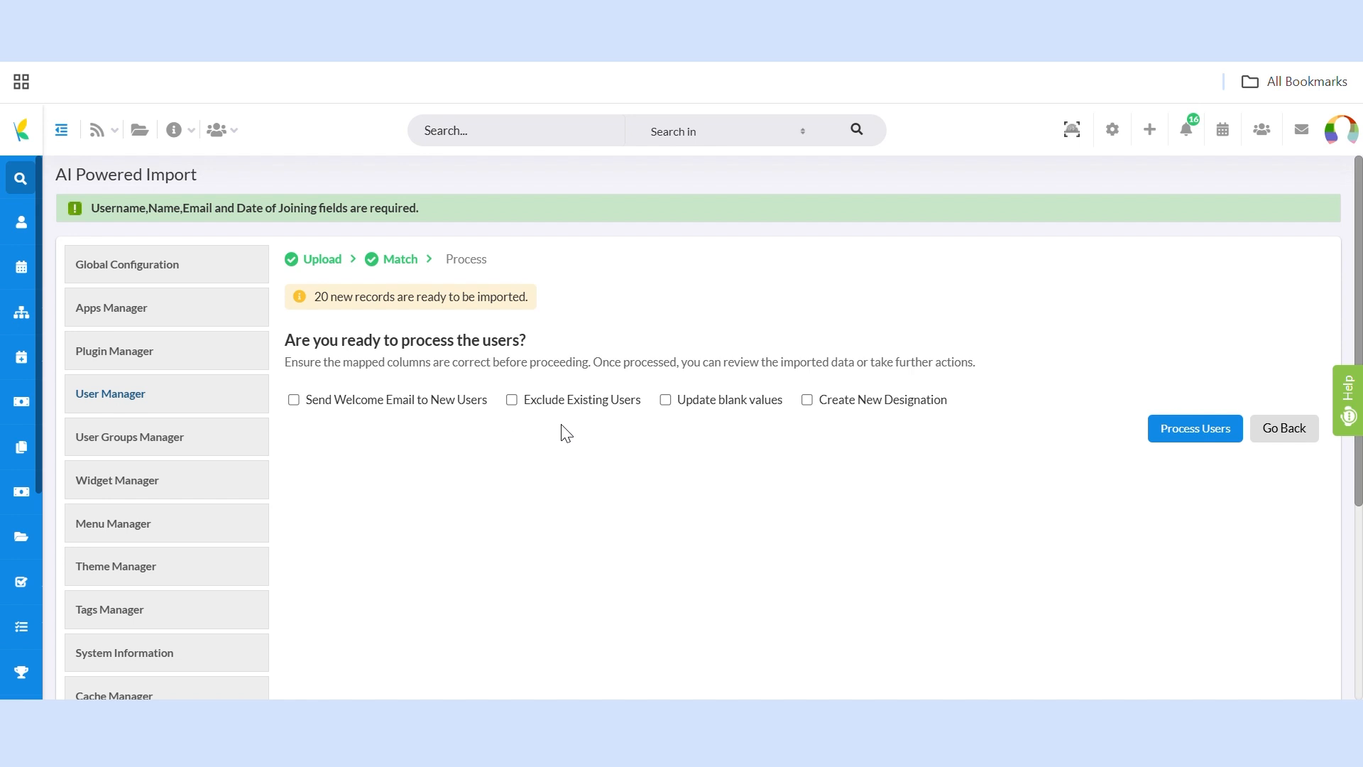
mouse_move(592, 415)
mouse_move(734, 413)
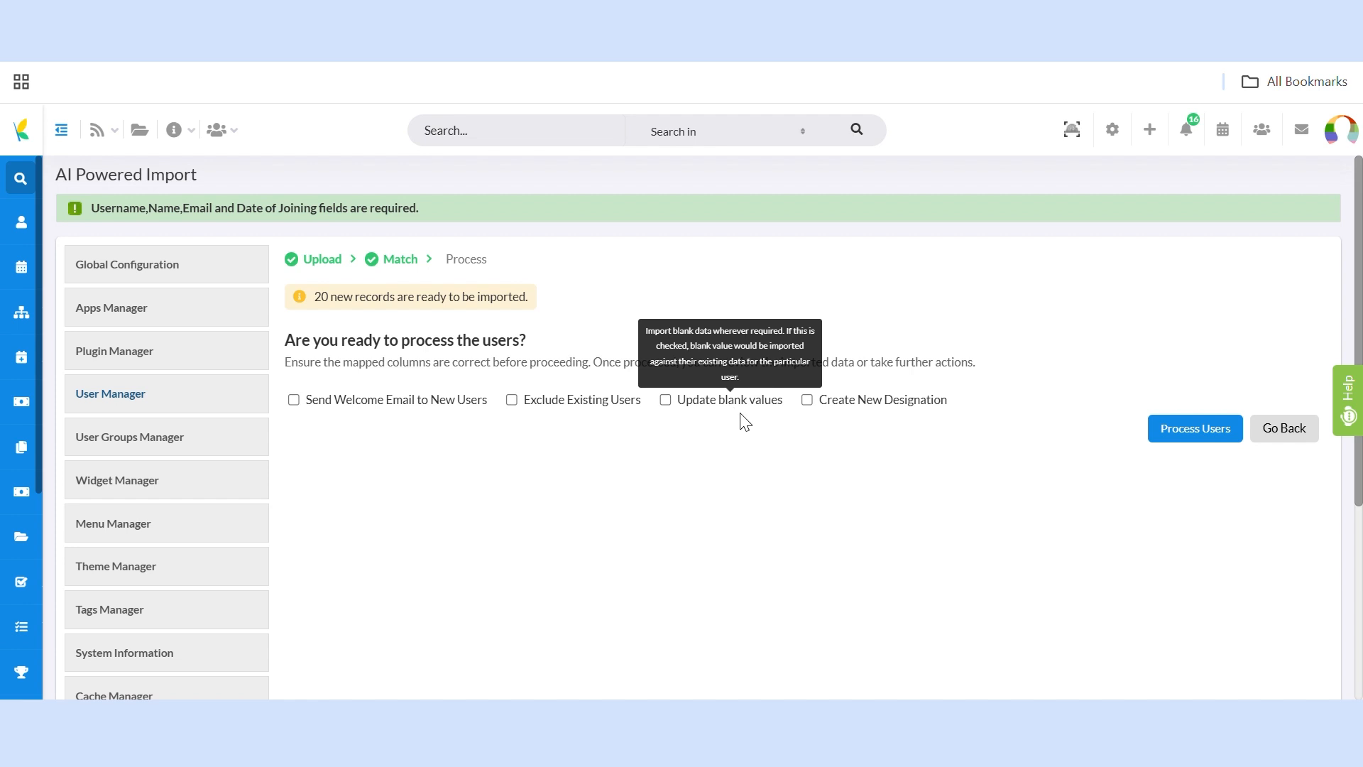
mouse_move(884, 411)
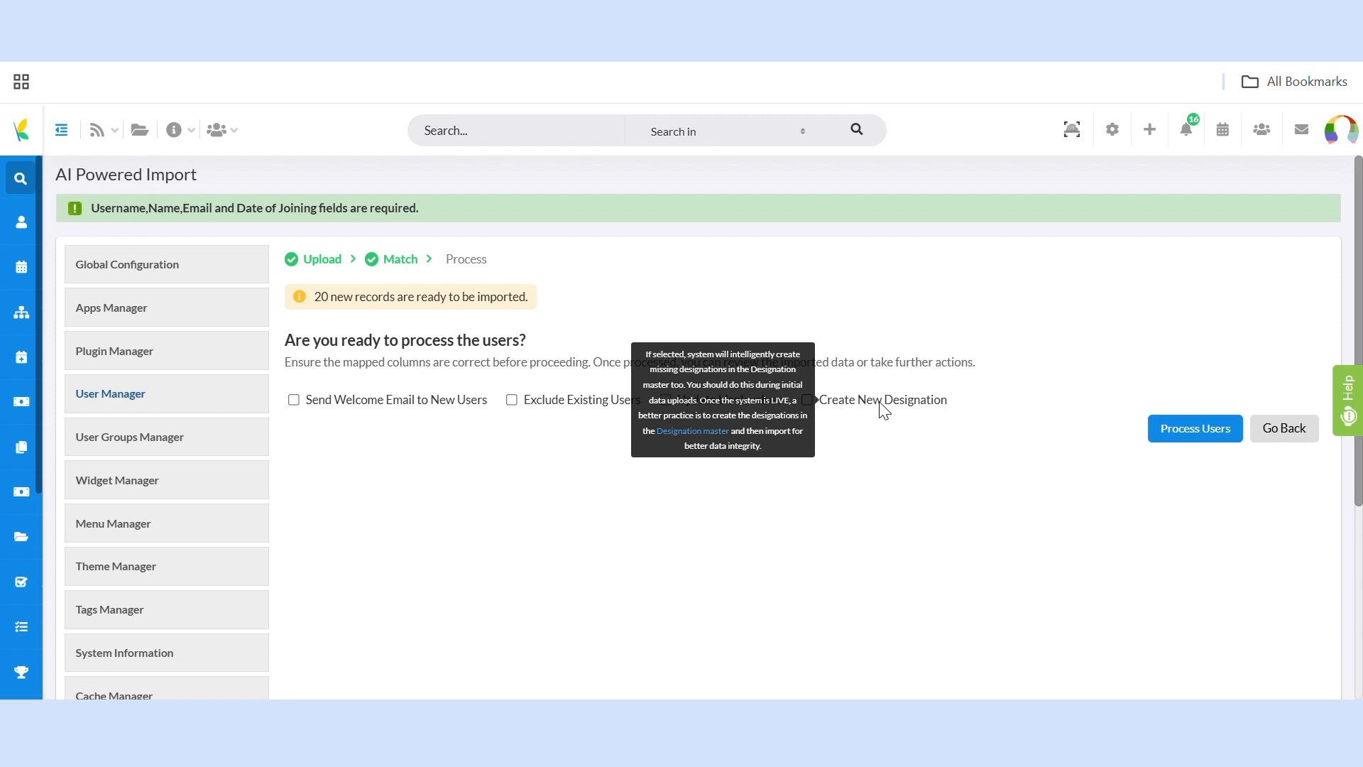
Go back from the user processing stage and show the Legacy Import method for importing users
click(1200, 432)
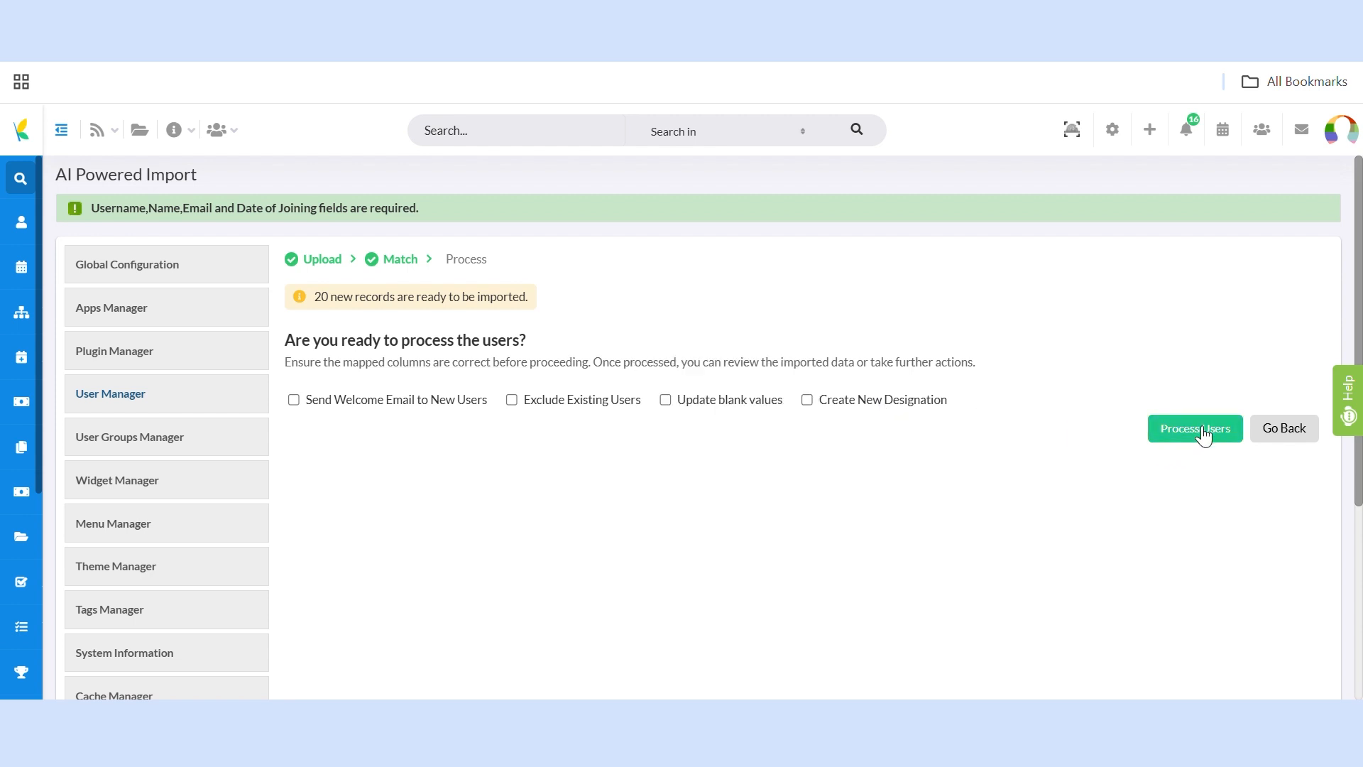
click(1283, 436)
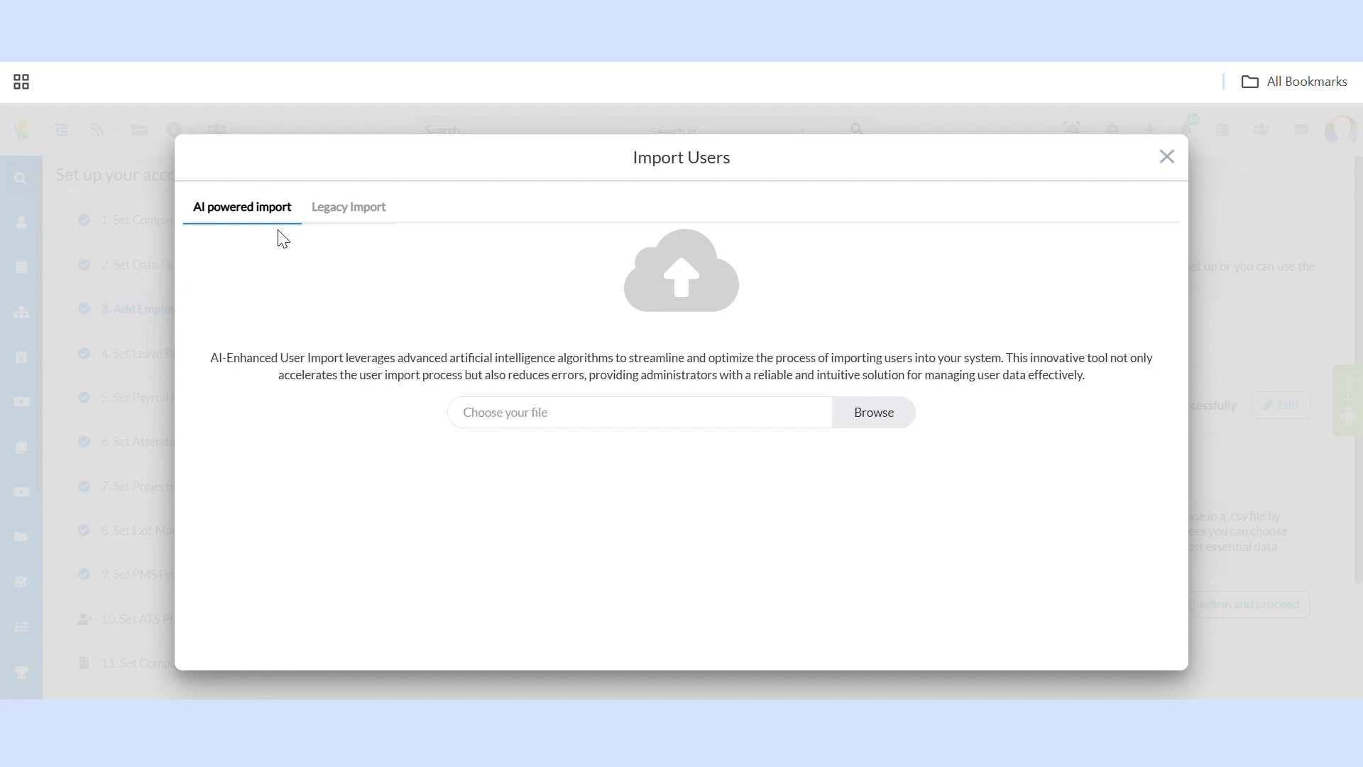
click(342, 226)
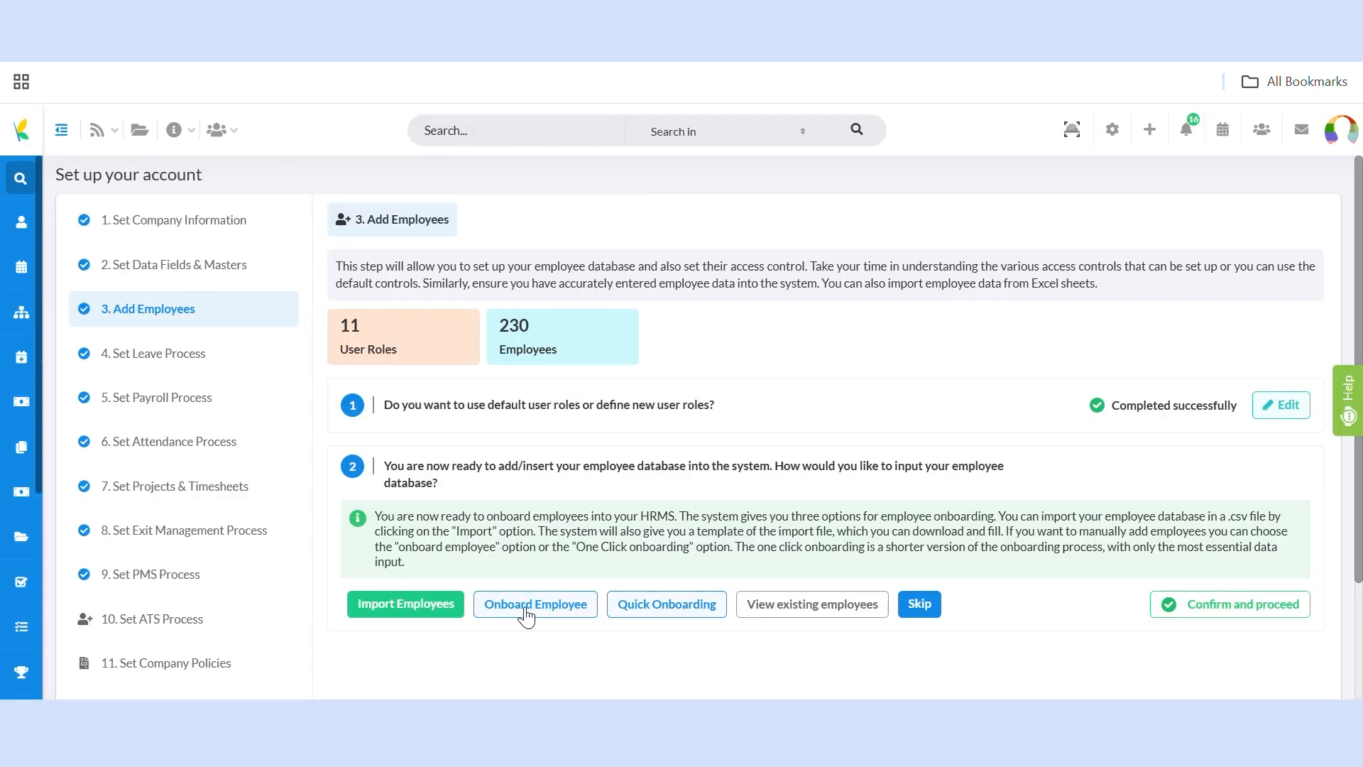
Open the Onboard Employee form and review the new user's account, basic and personal information
click(527, 615)
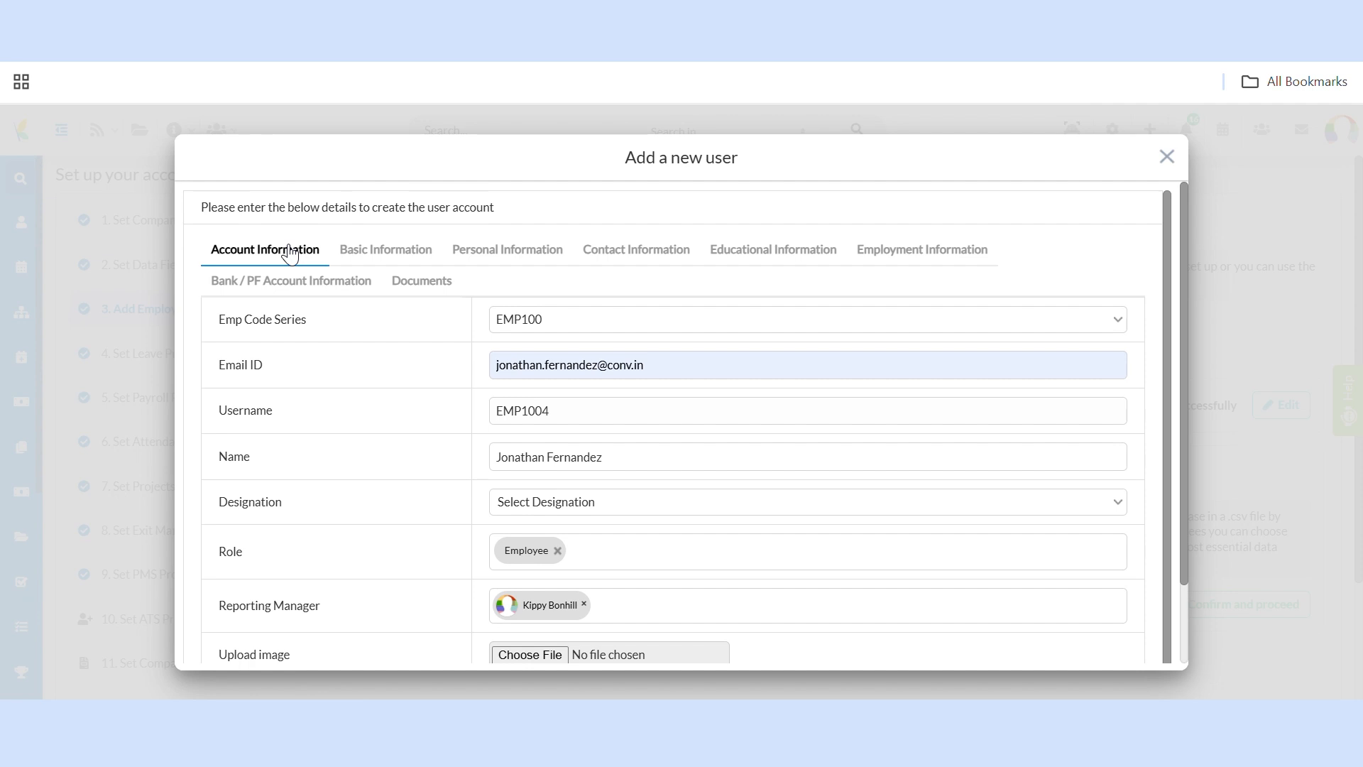
click(424, 252)
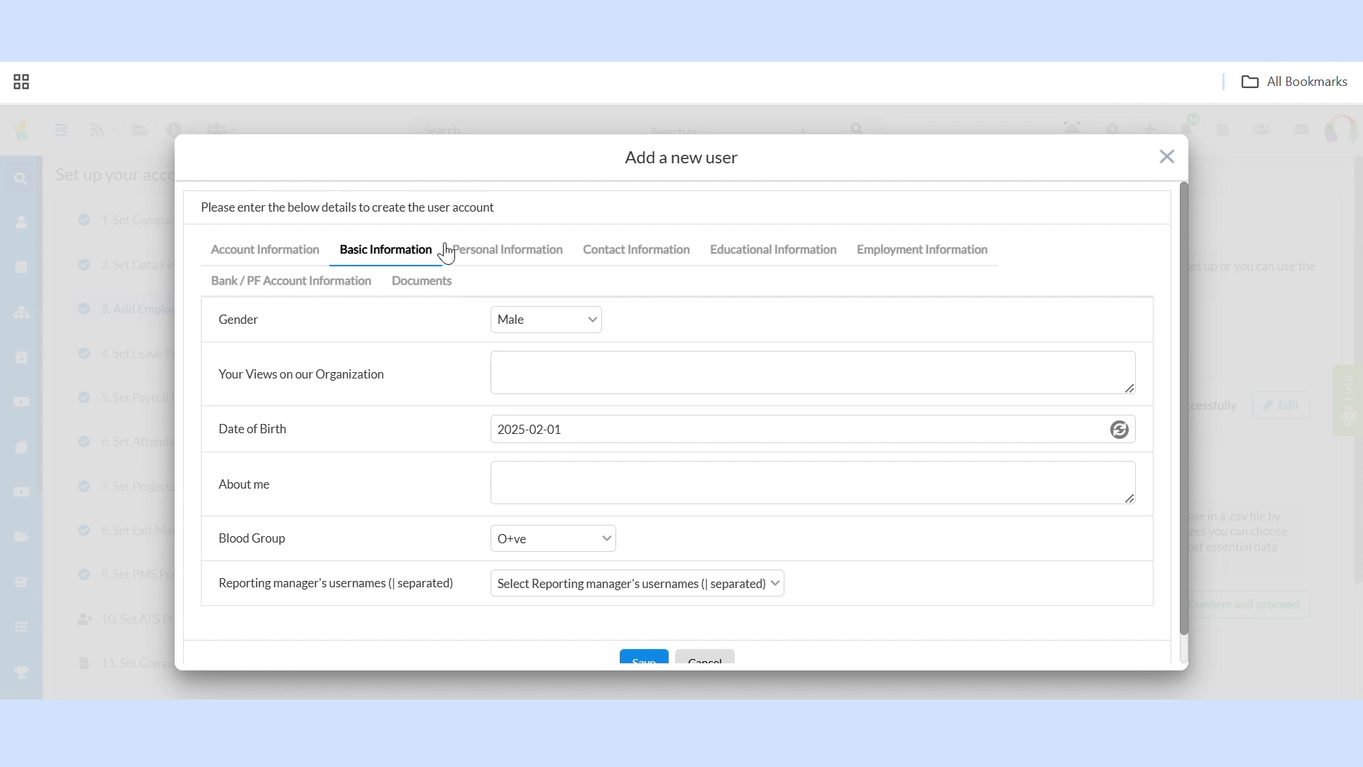
click(516, 255)
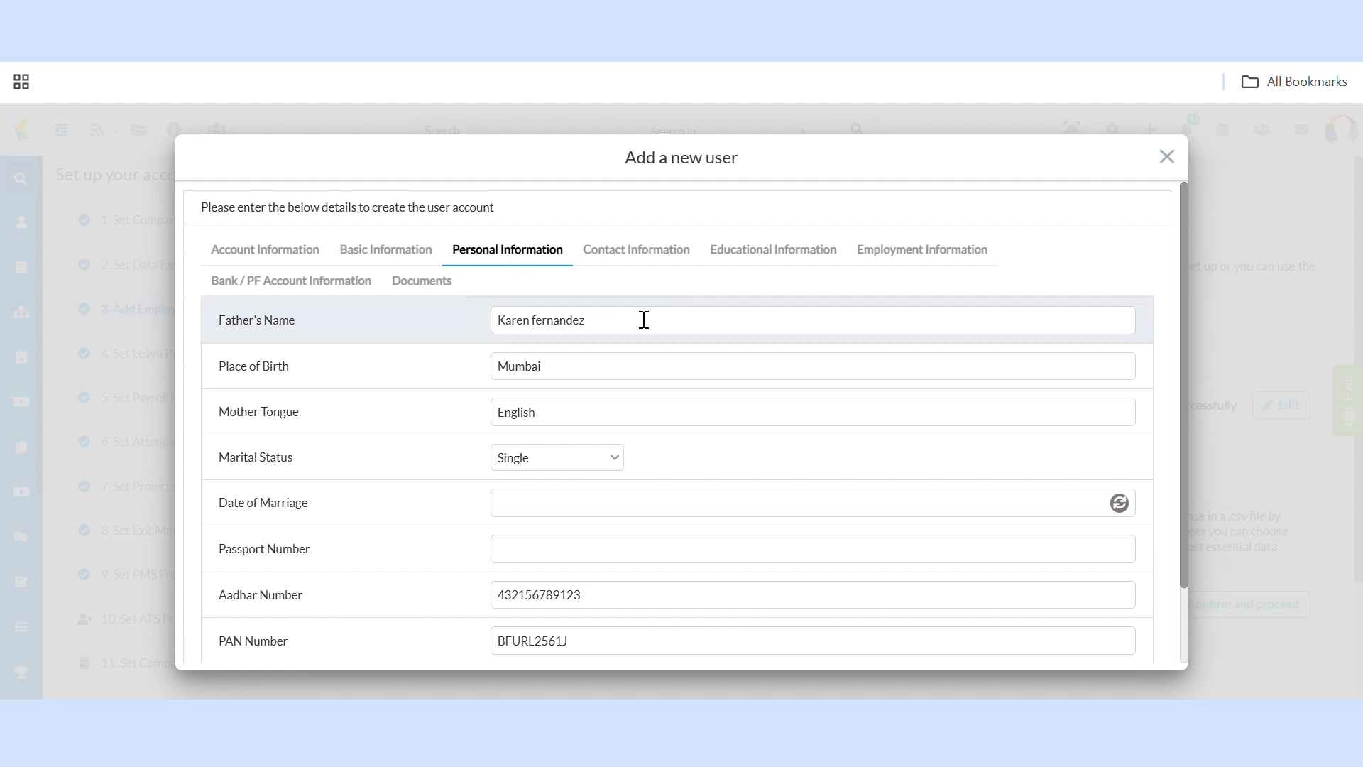
scroll(1162, 317, down, 2)
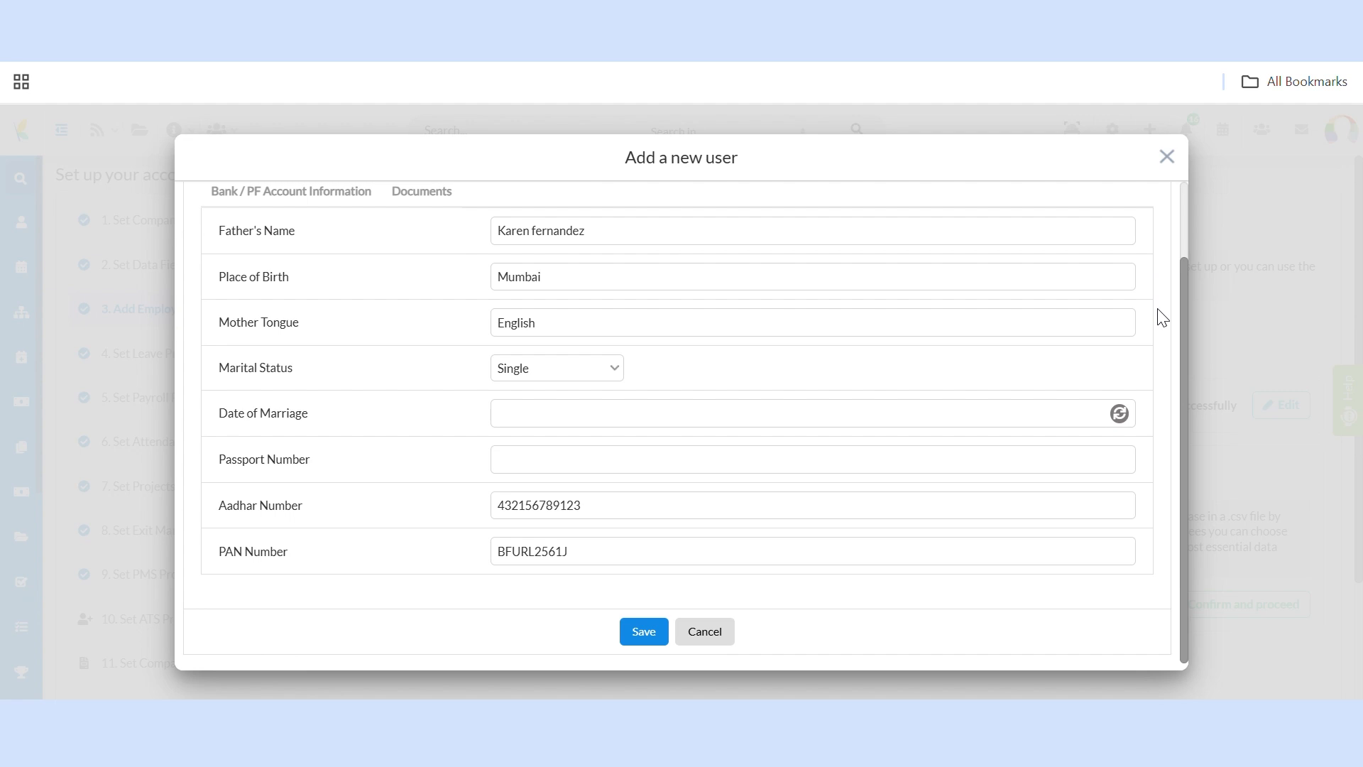
scroll(1162, 317, up, 2)
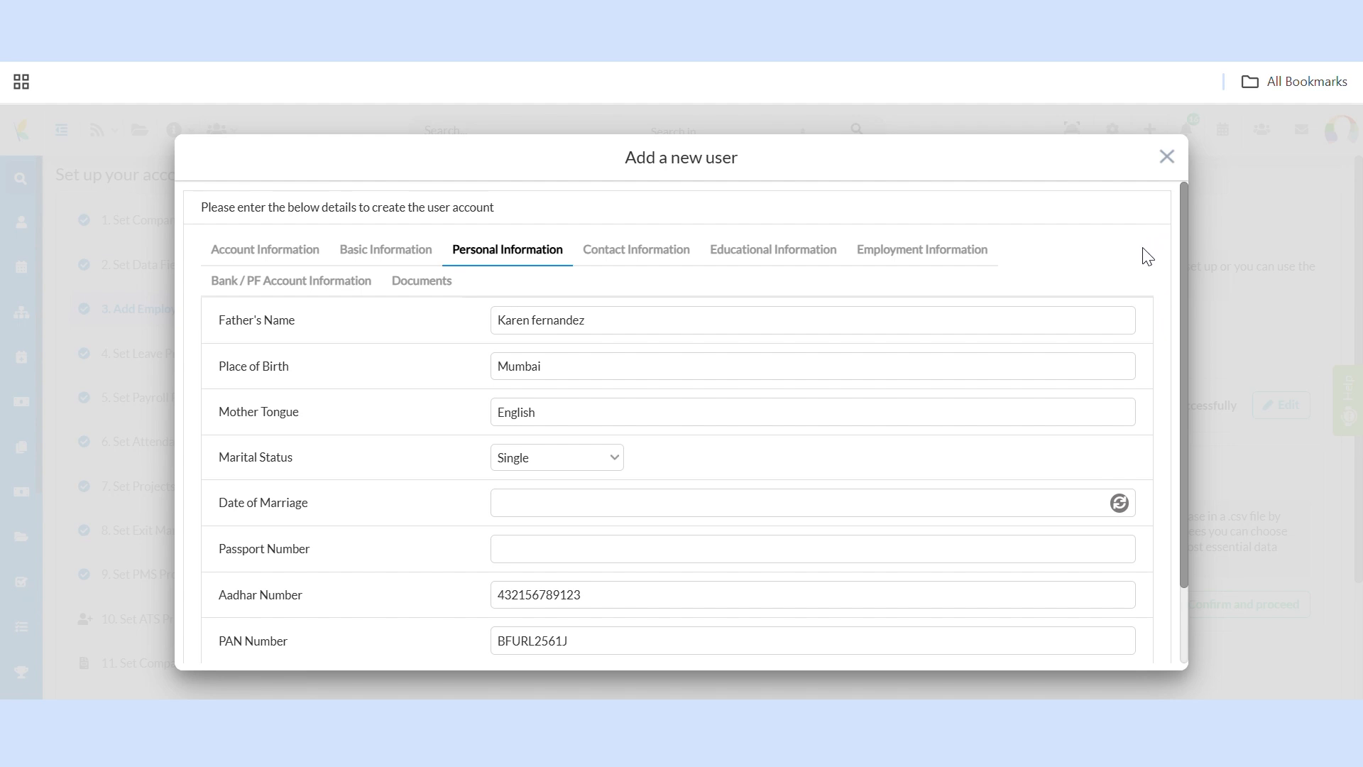
Review the new user's contact information, including the address and emergency contact fields
click(659, 262)
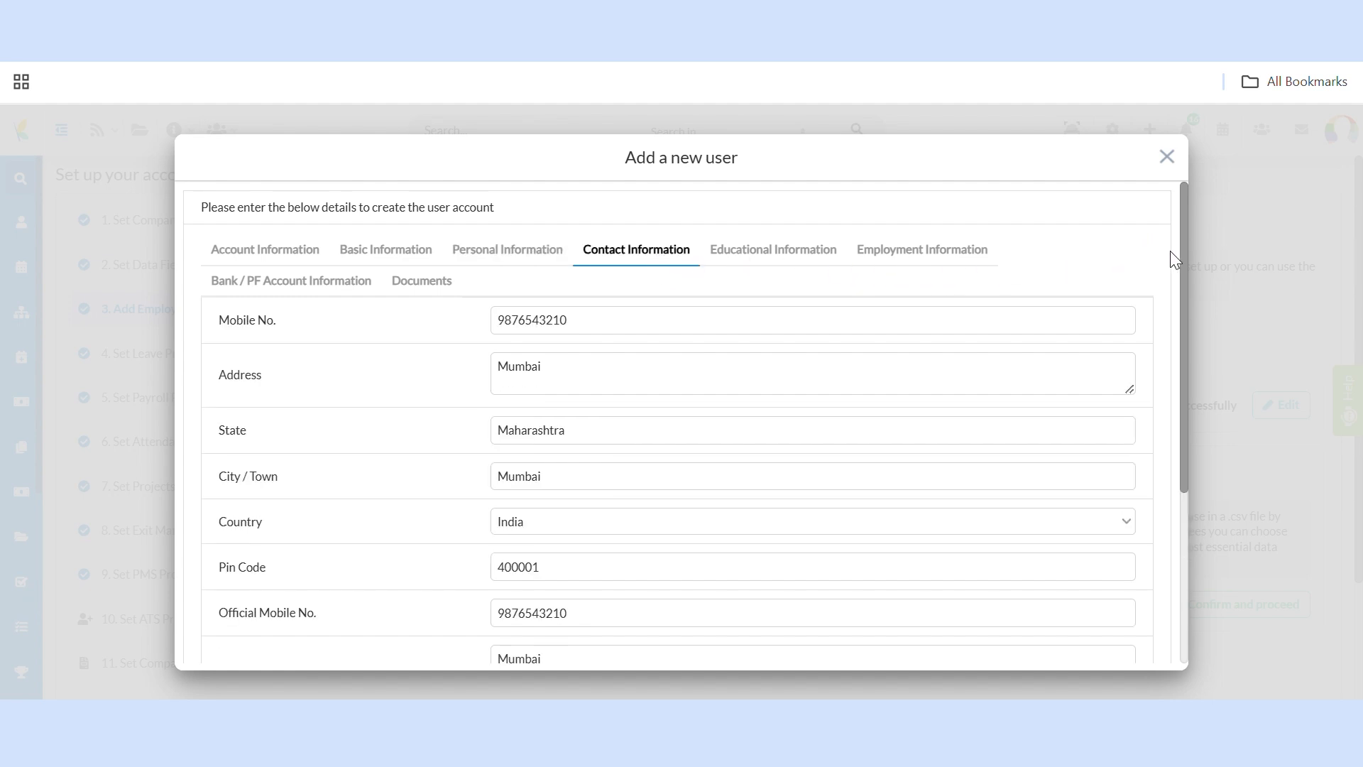
scroll(1171, 252, down, 2)
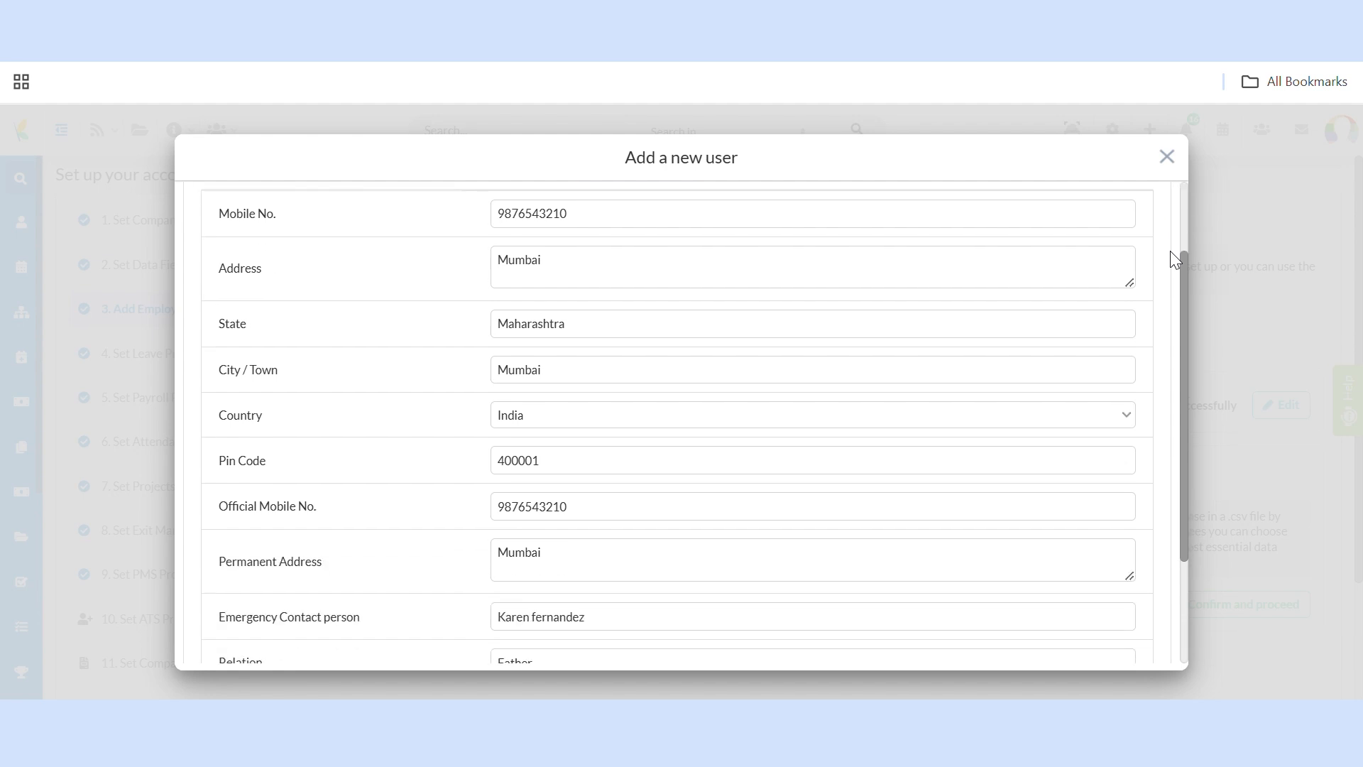
scroll(1171, 252, down, 2)
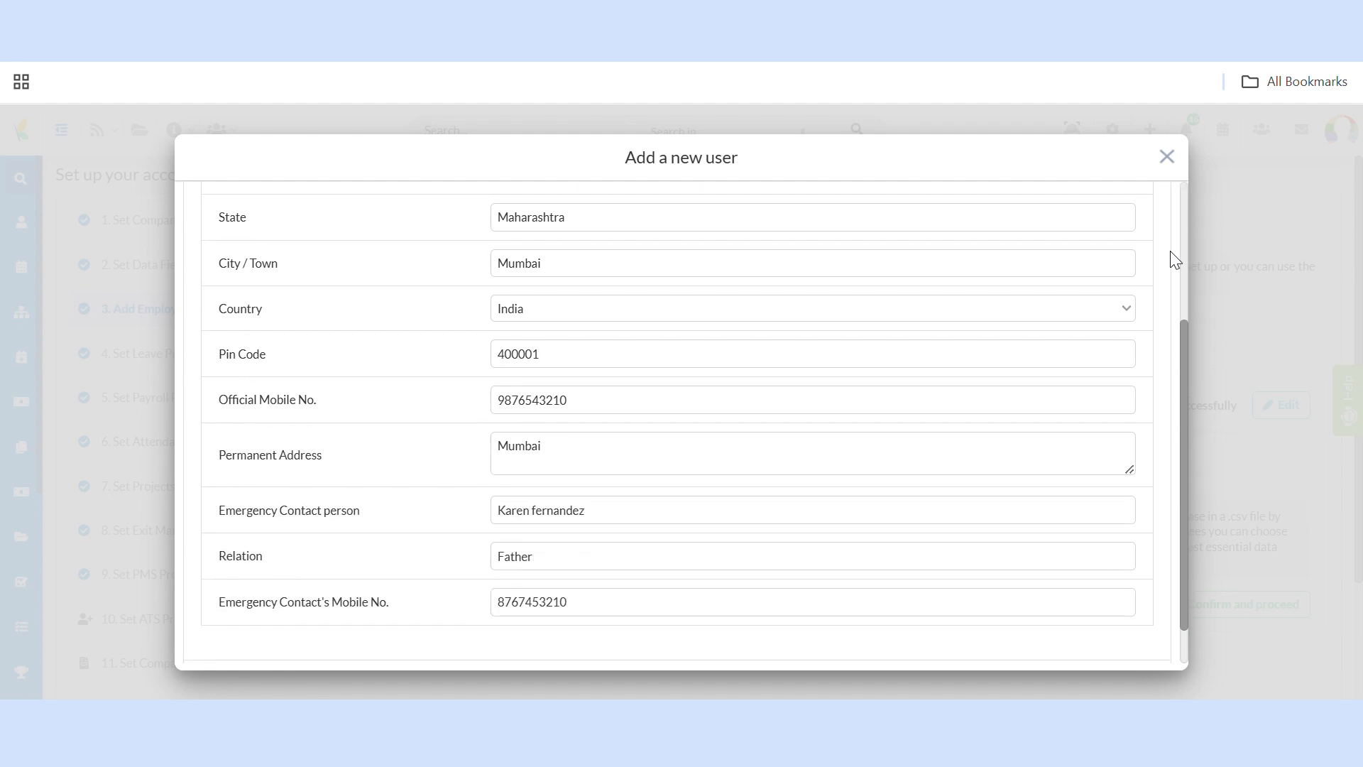
scroll(1175, 260, down, 1)
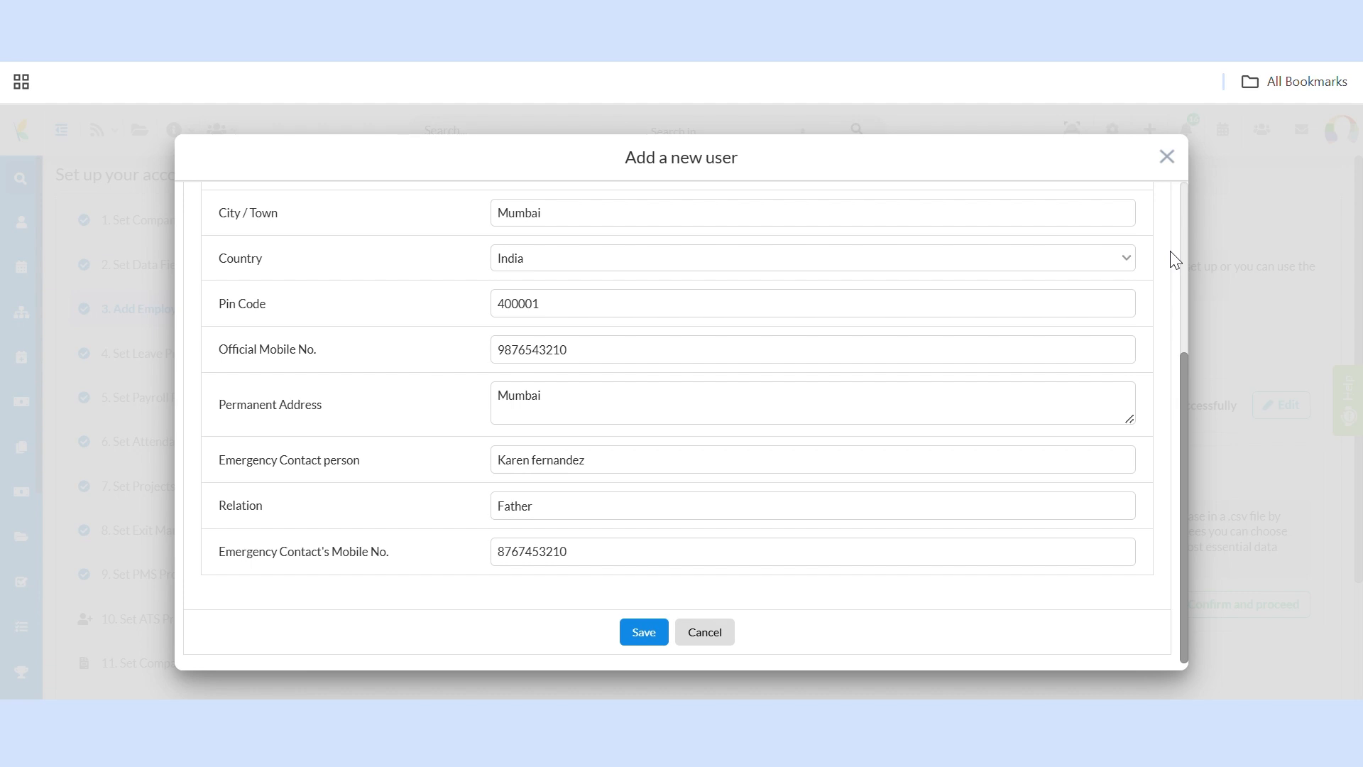
scroll(1173, 260, up, 5)
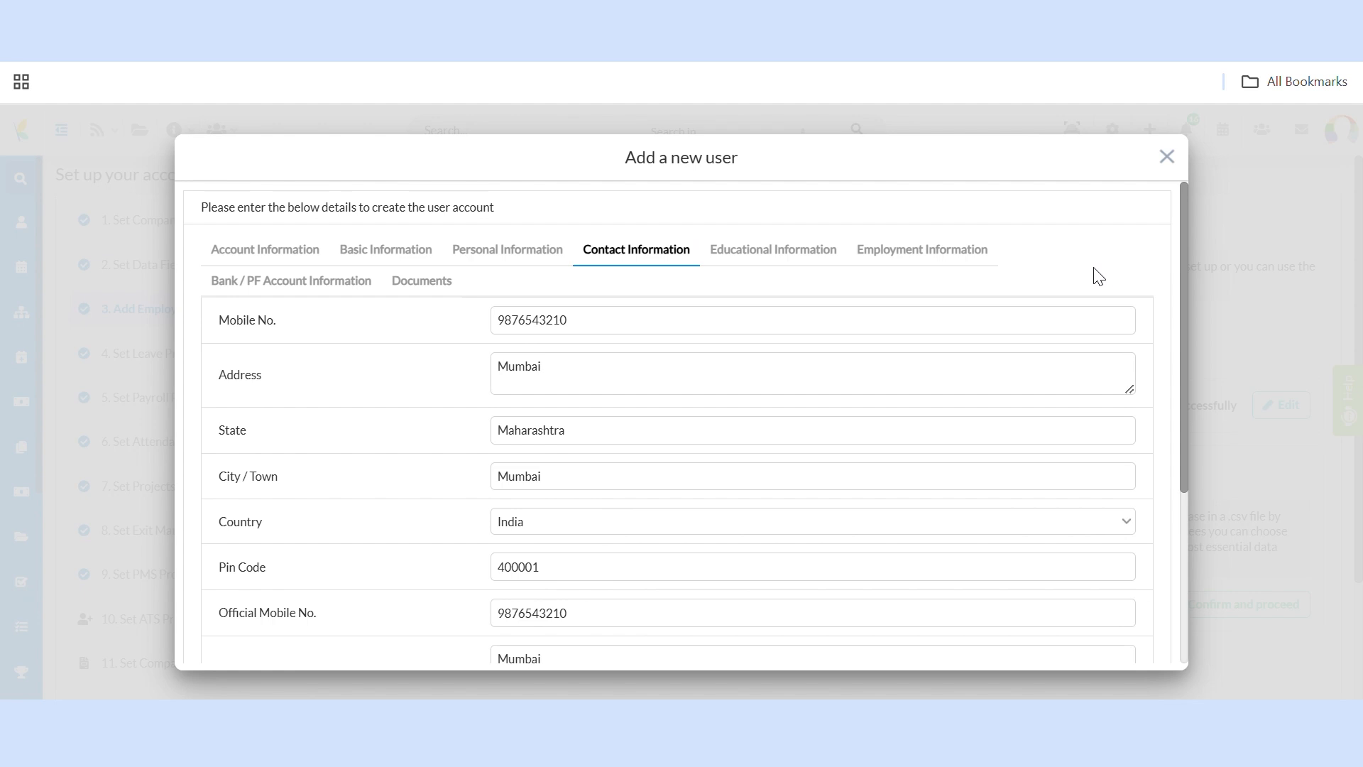
Review the new user's educational information, from graduation details through co-curricular activities
click(790, 270)
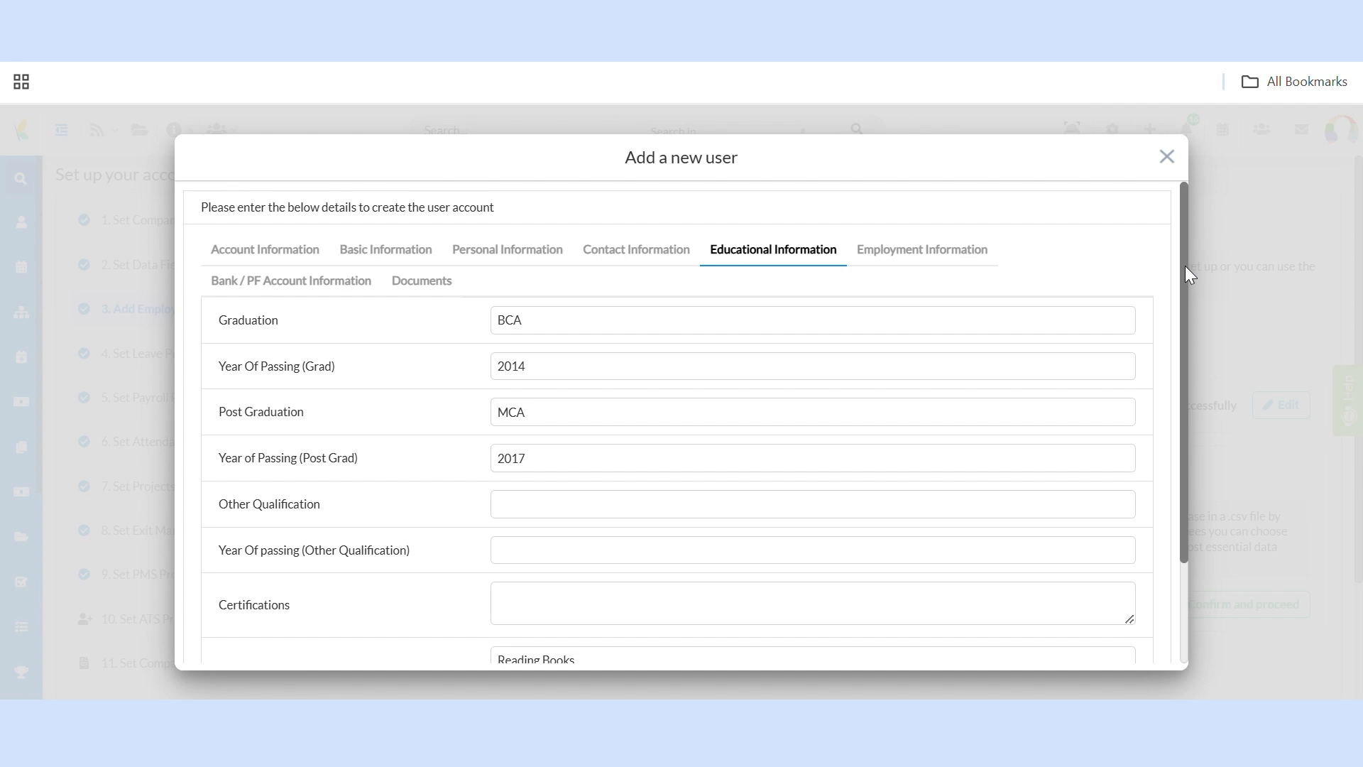
scroll(1186, 266, down, 3)
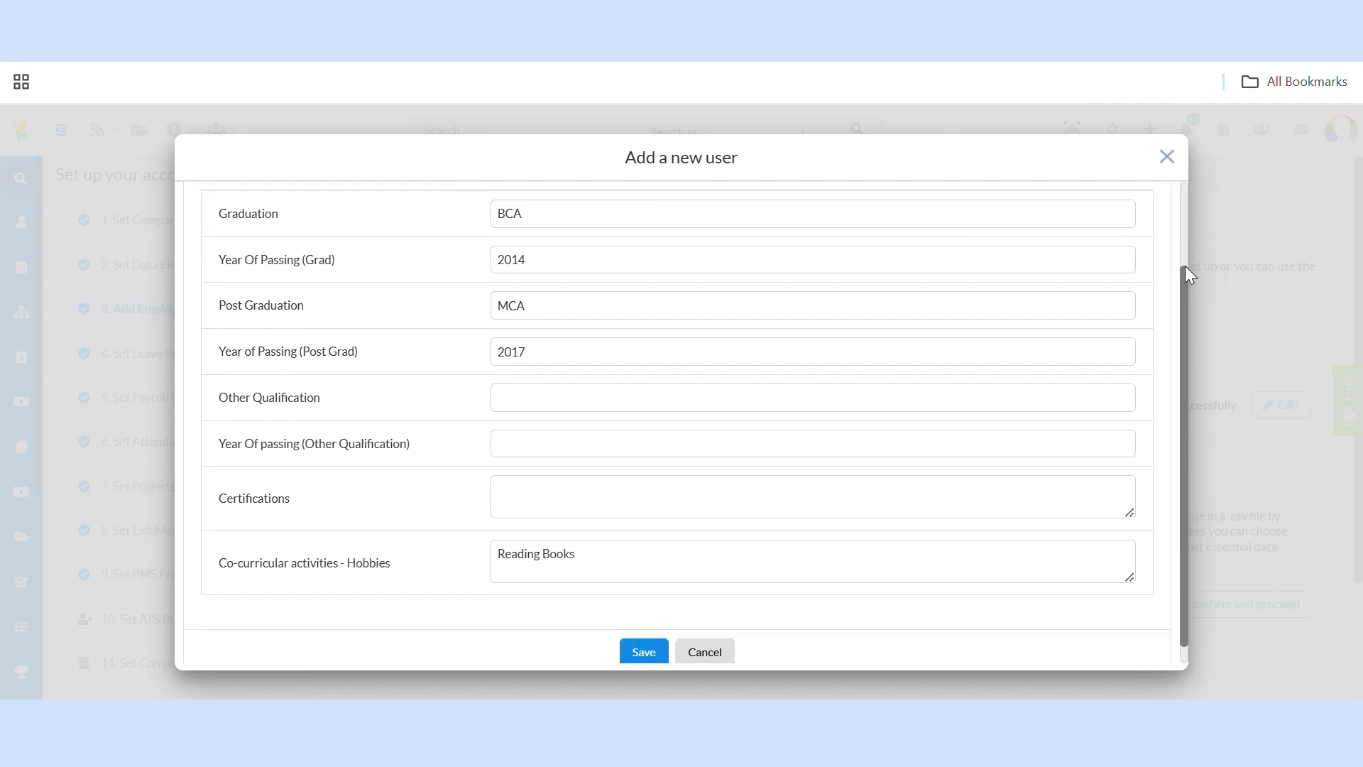
scroll(1186, 266, up, 3)
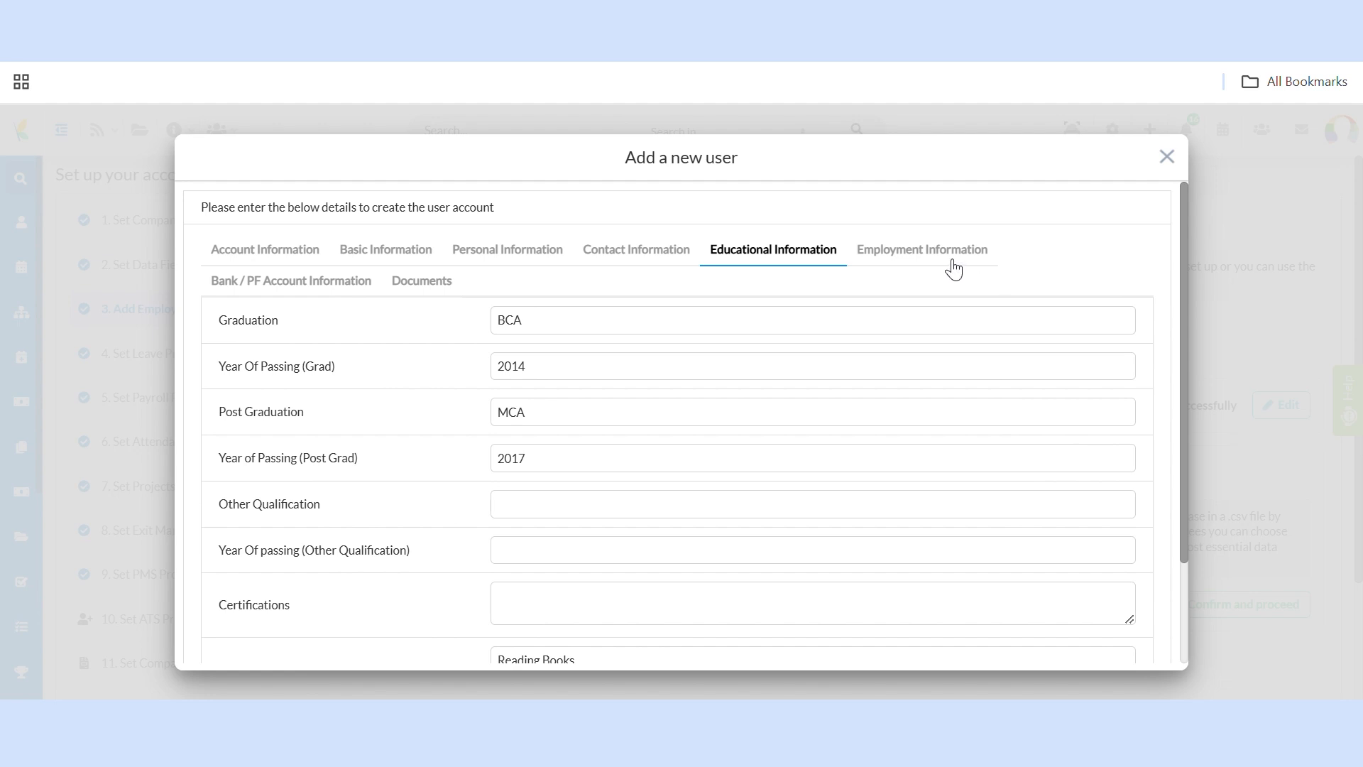
Review the new user's employment information, from employee code through department, cost centre and company
click(954, 268)
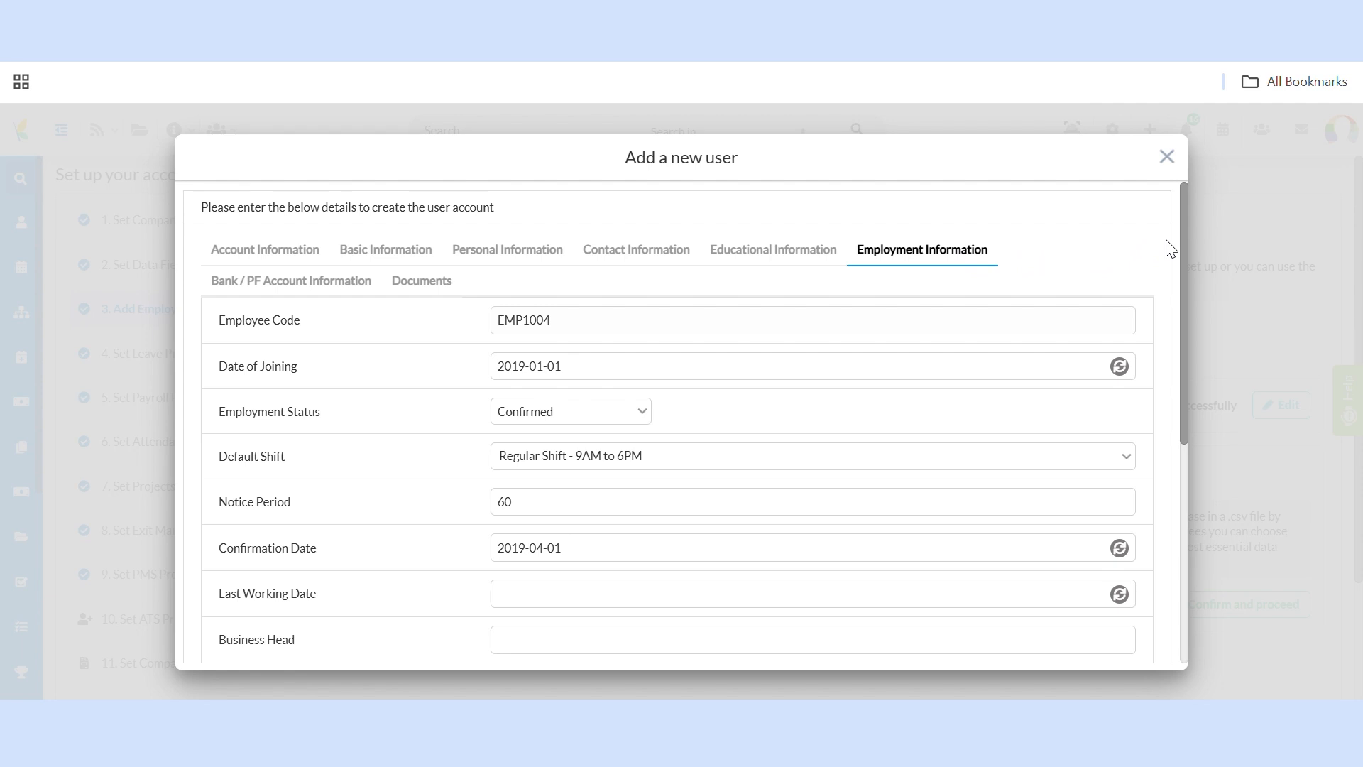
scroll(1171, 248, down, 3)
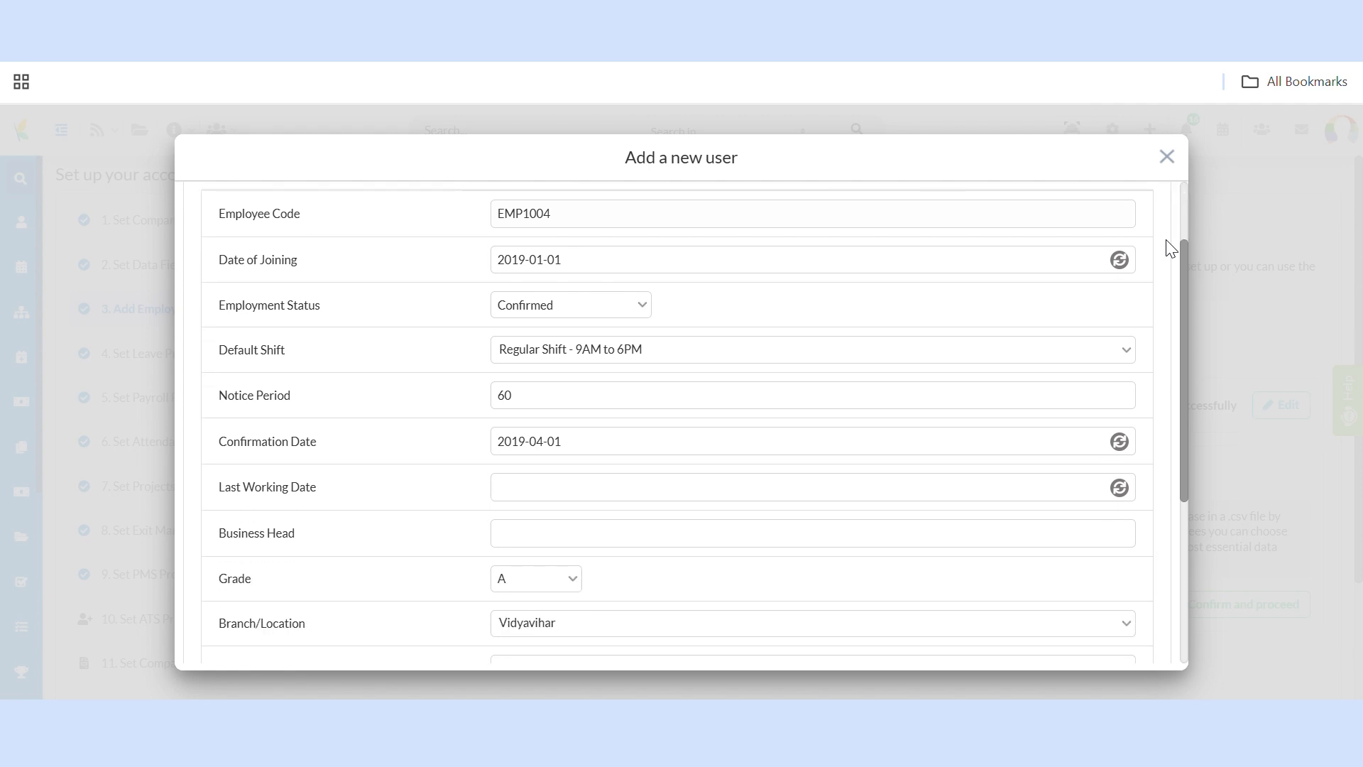
scroll(1171, 249, down, 3)
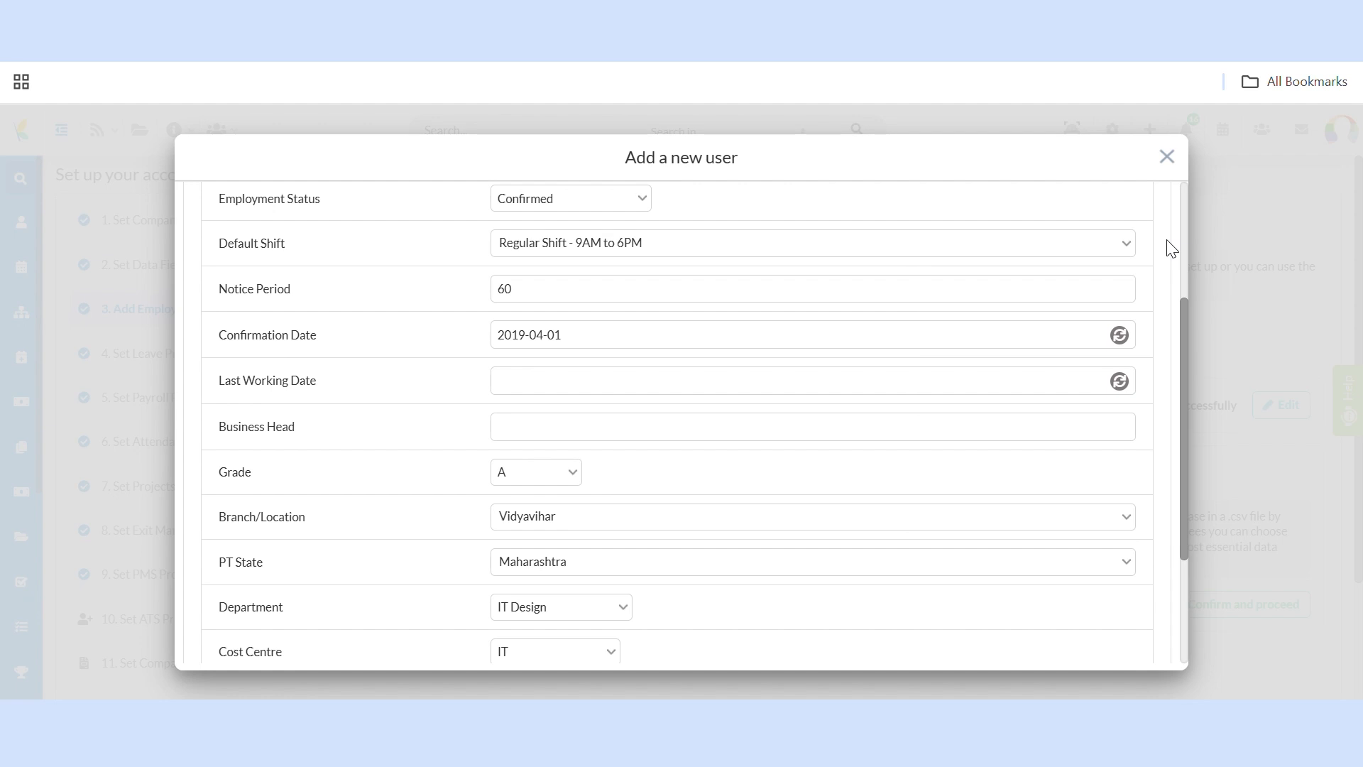
scroll(1172, 248, down, 3)
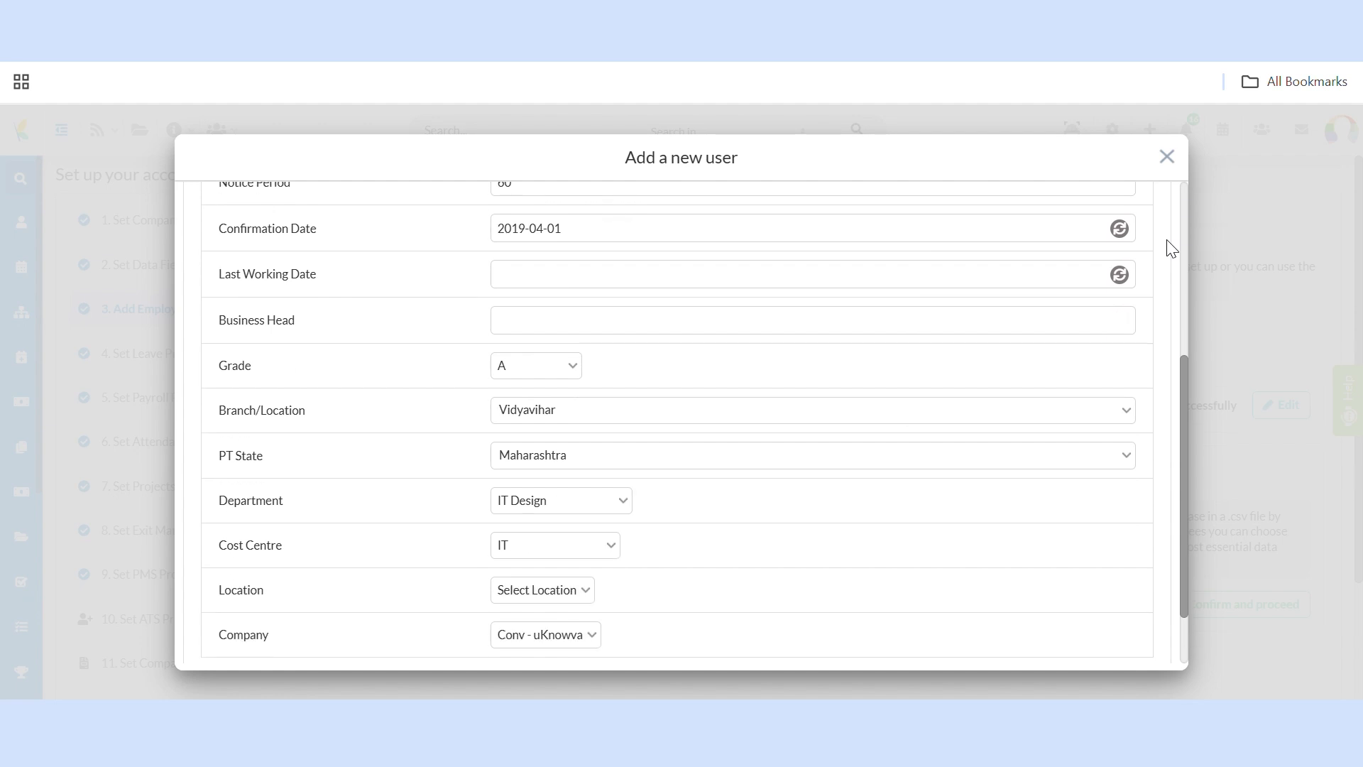
scroll(1172, 248, down, 3)
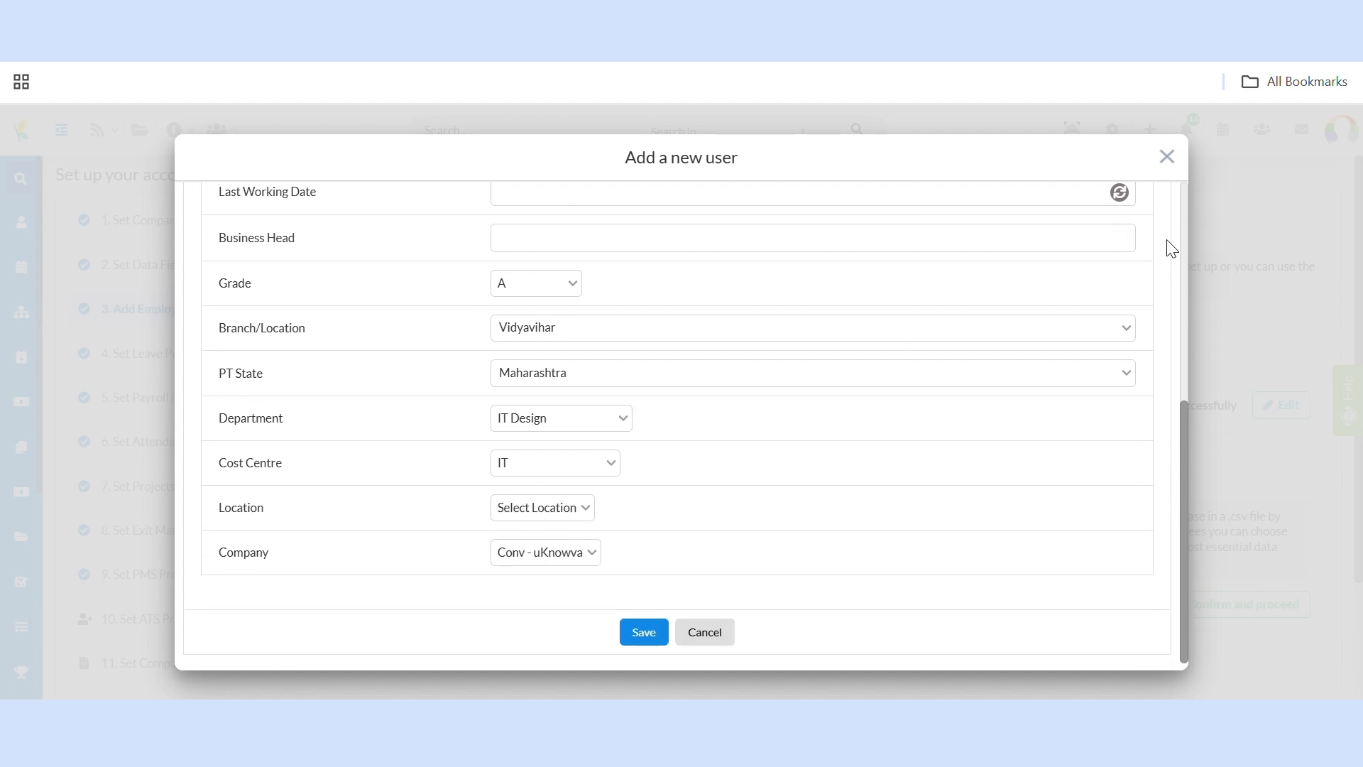
scroll(1171, 247, up, 11)
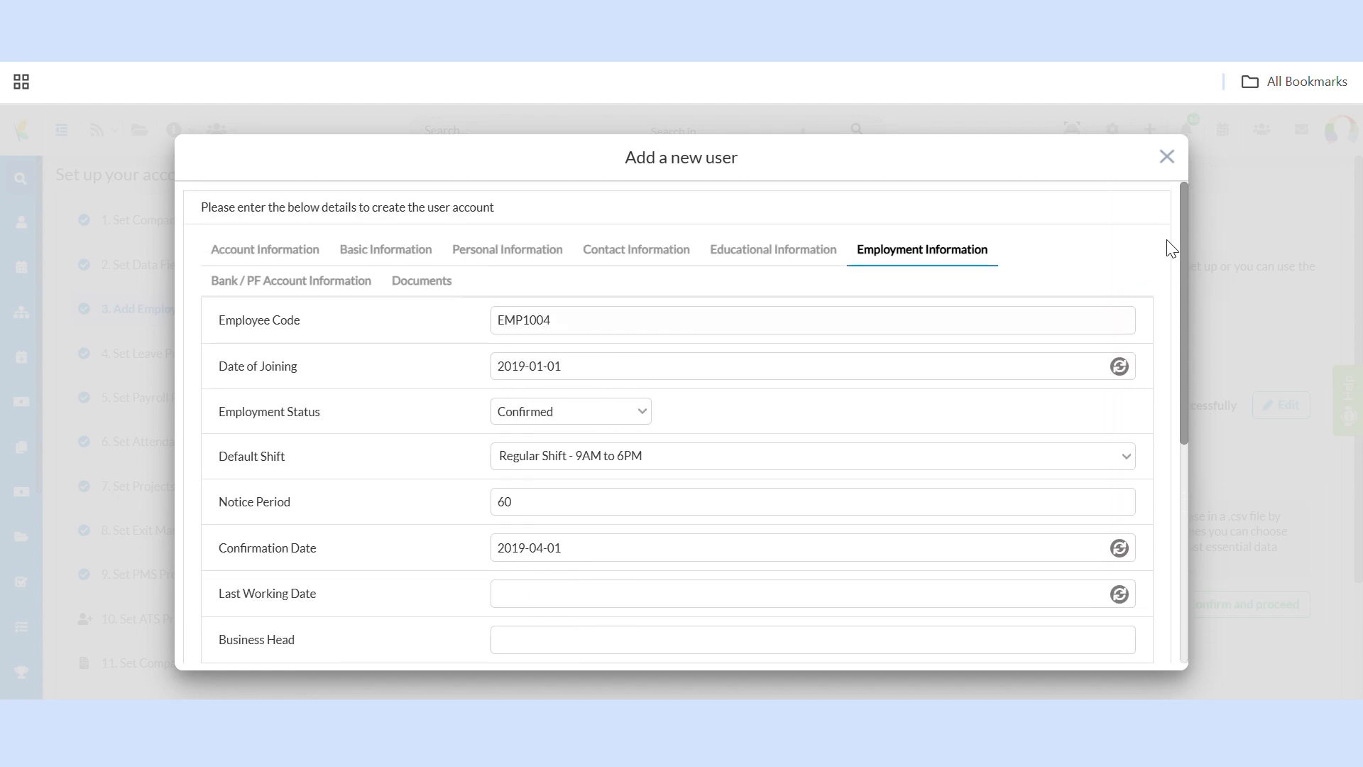
Review the new user's bank and PF account details and the fields for uploading documents
click(323, 293)
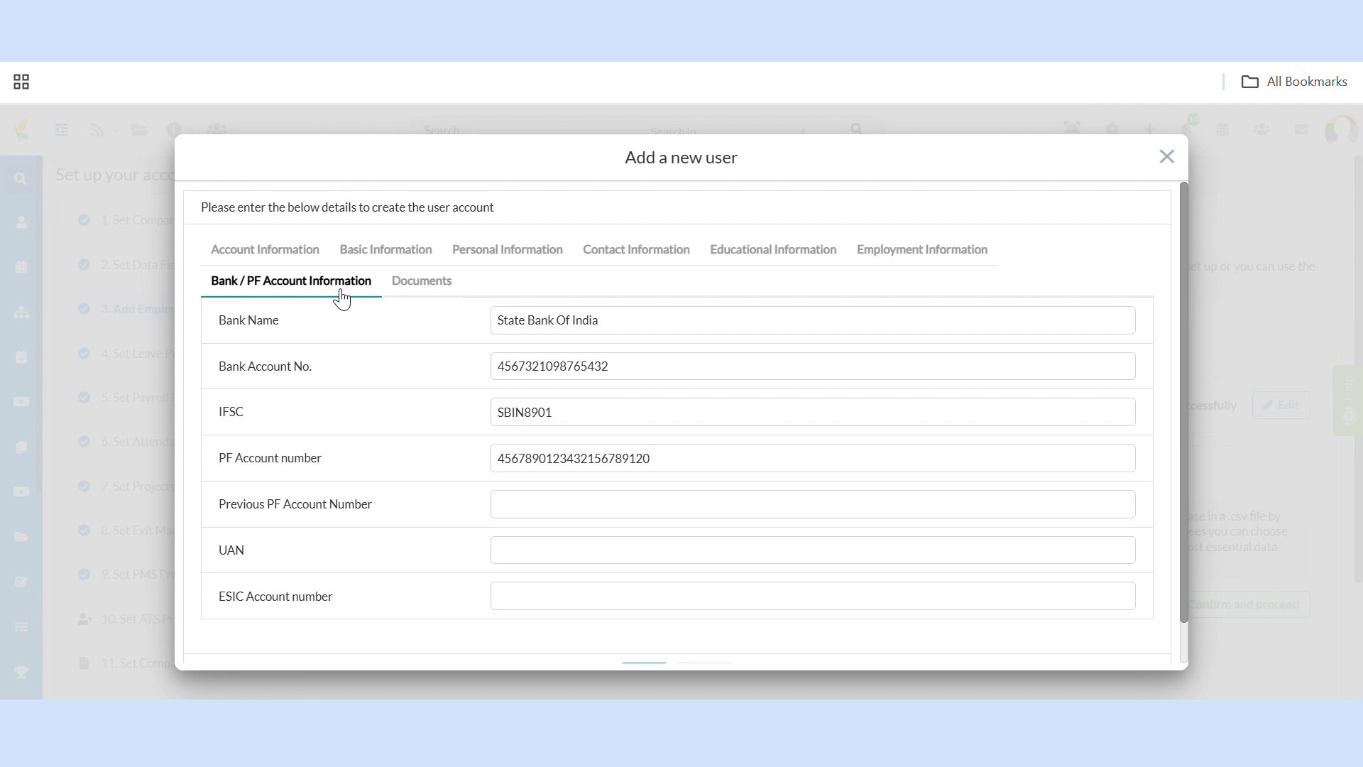
click(429, 287)
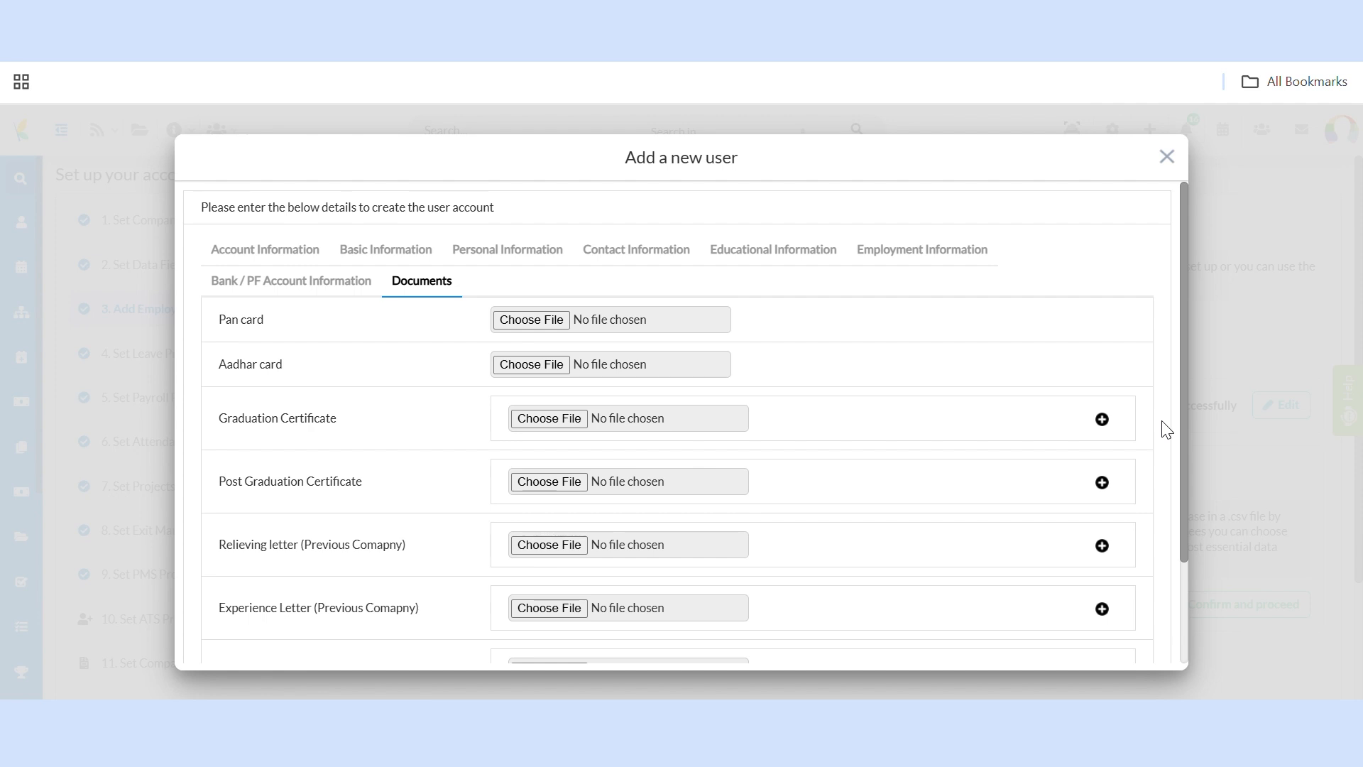
Review the remaining document upload fields for the new user and cancel the form without saving
scroll(1167, 430, down, 2)
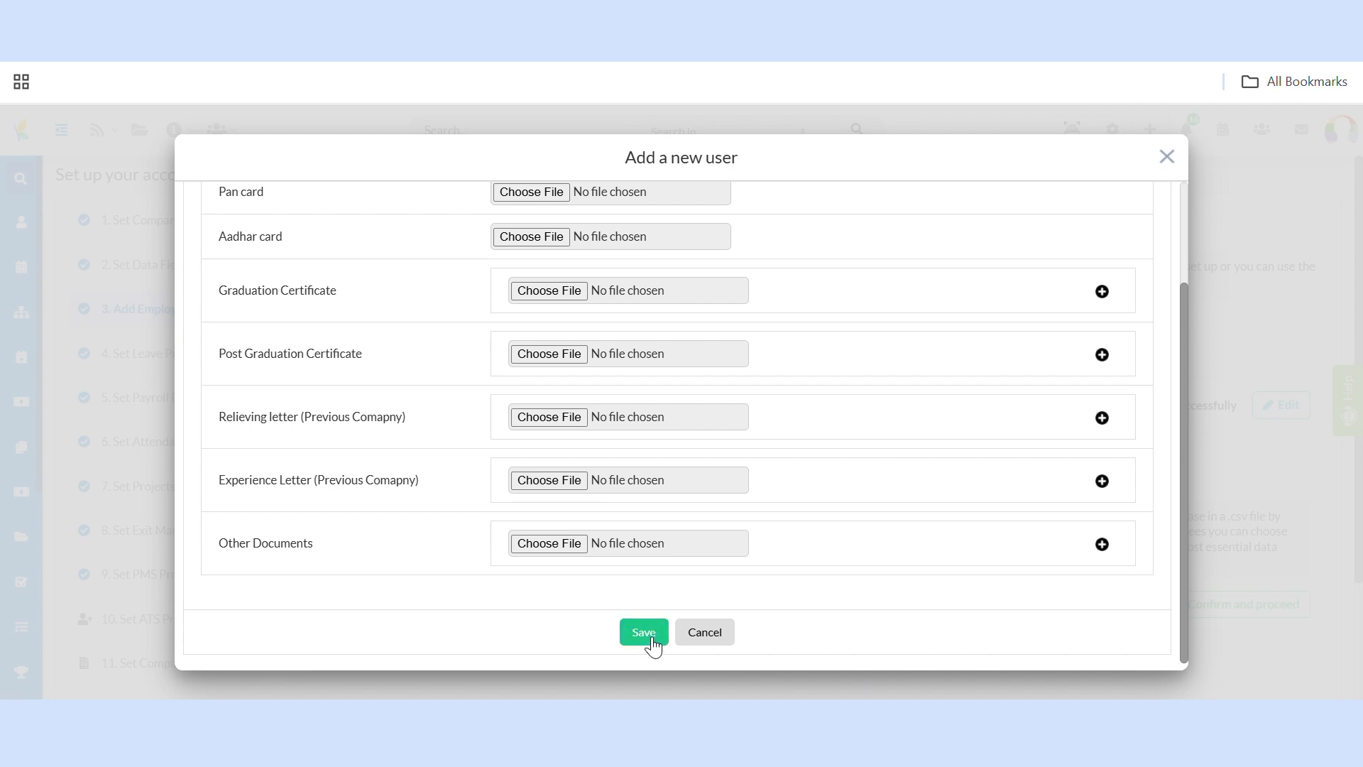
click(710, 639)
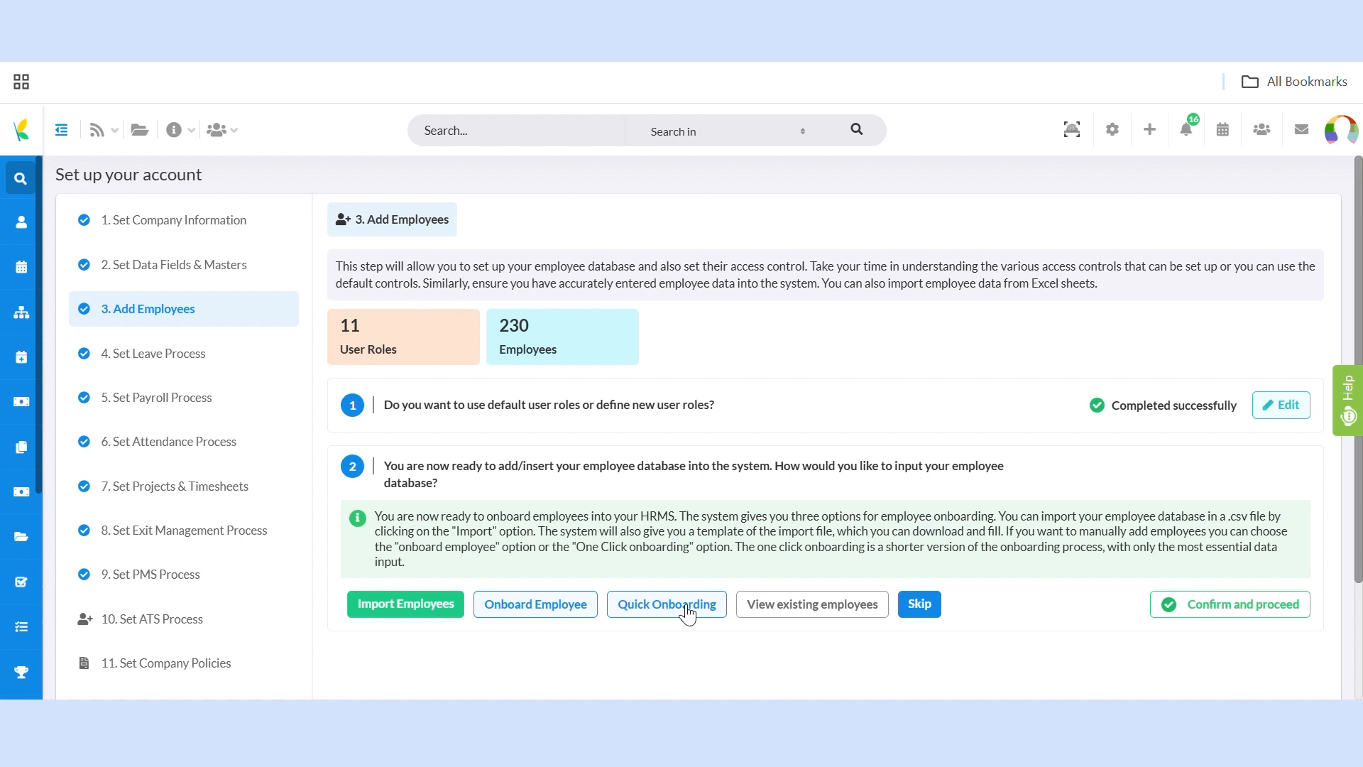
click(686, 611)
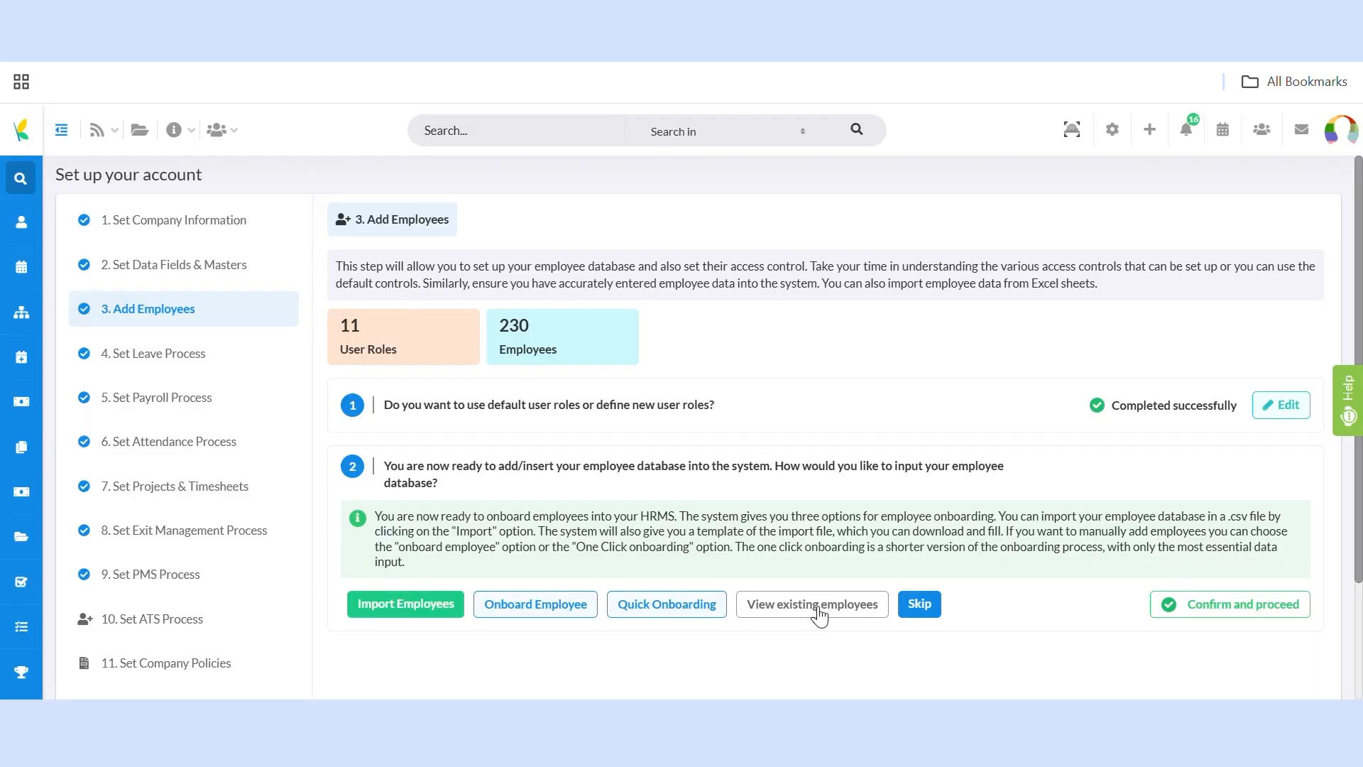
View the existing employees, examine the export and user notification options, and close the User Manager
click(818, 611)
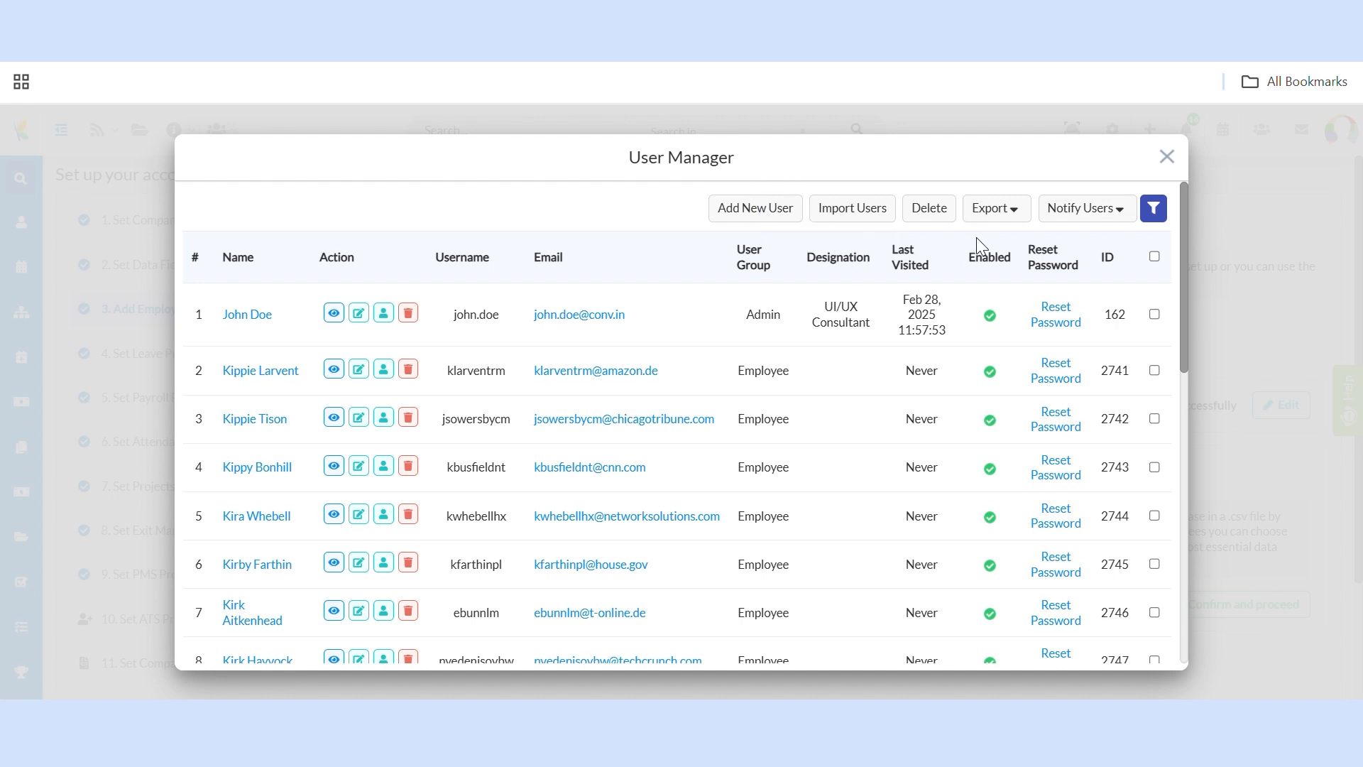
click(1005, 220)
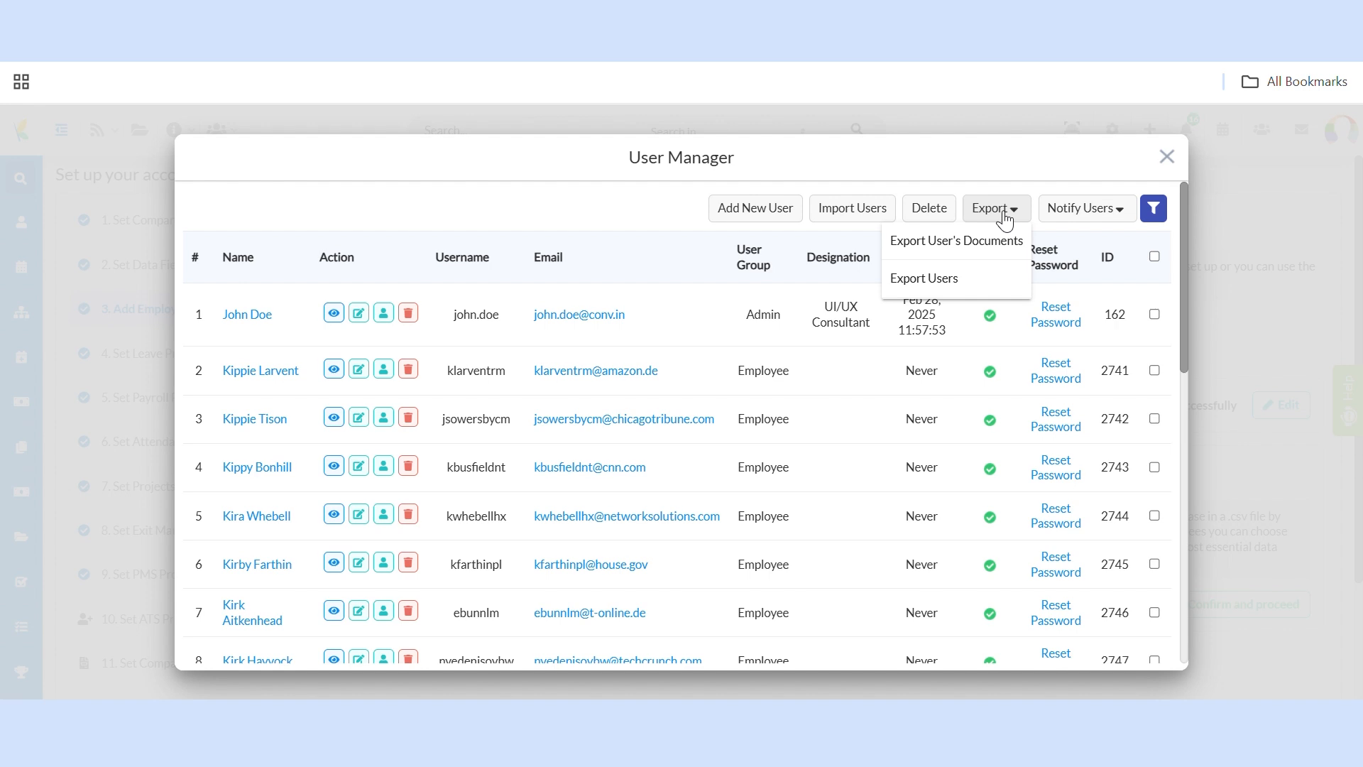
click(1007, 217)
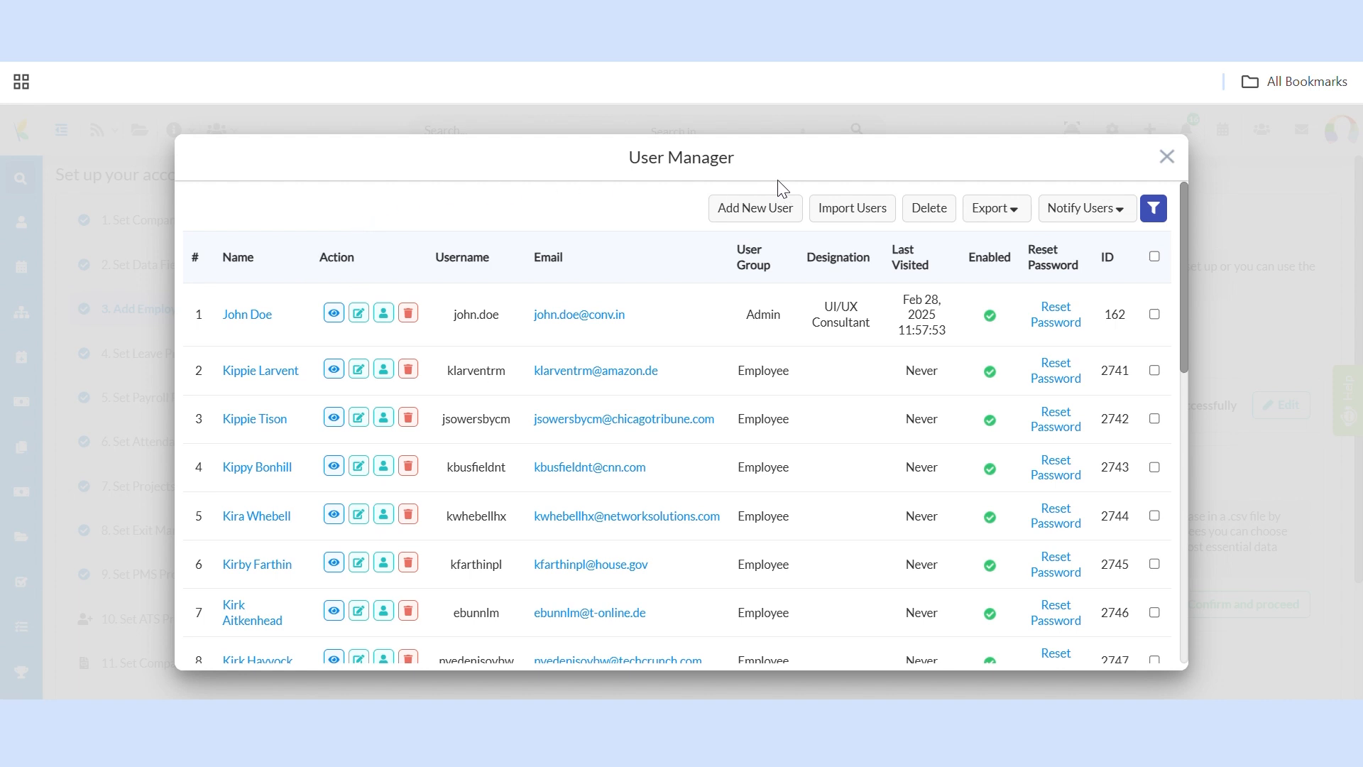
click(1092, 212)
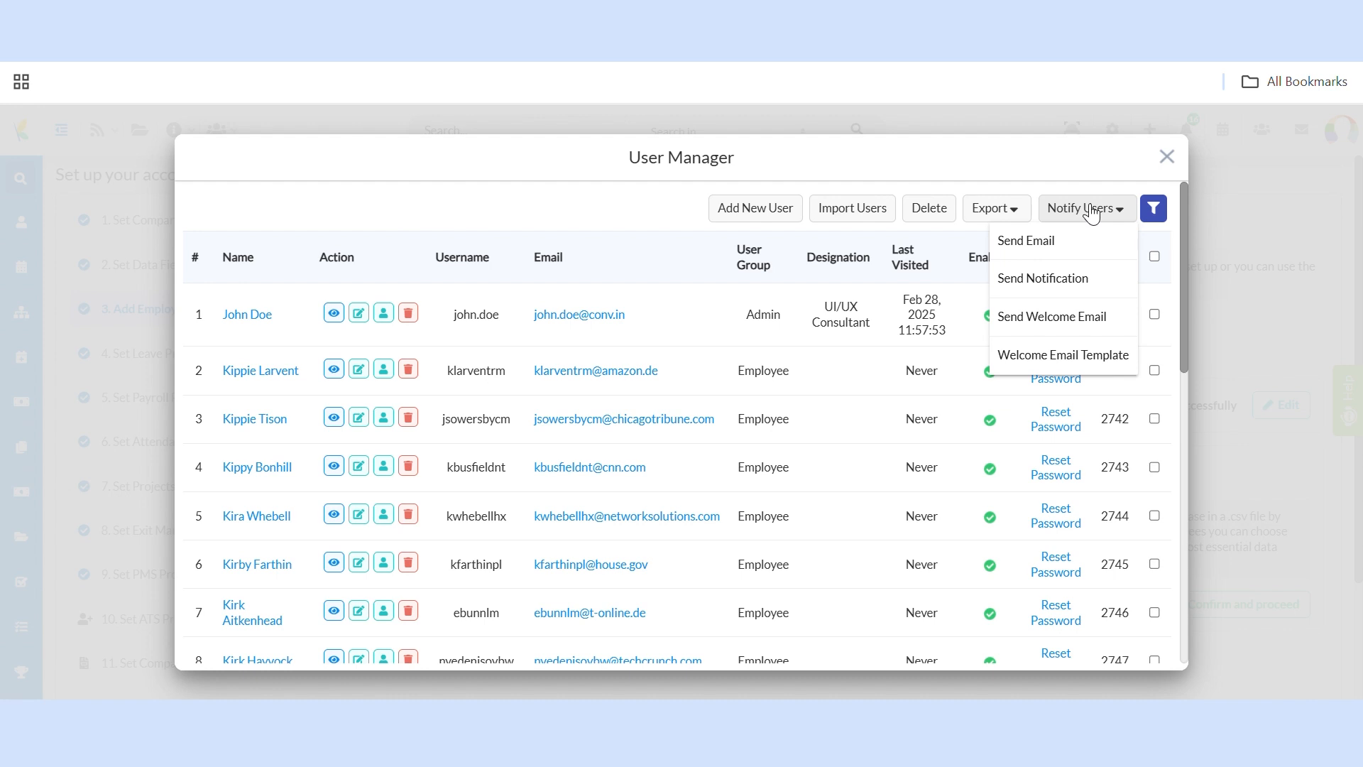
click(1093, 213)
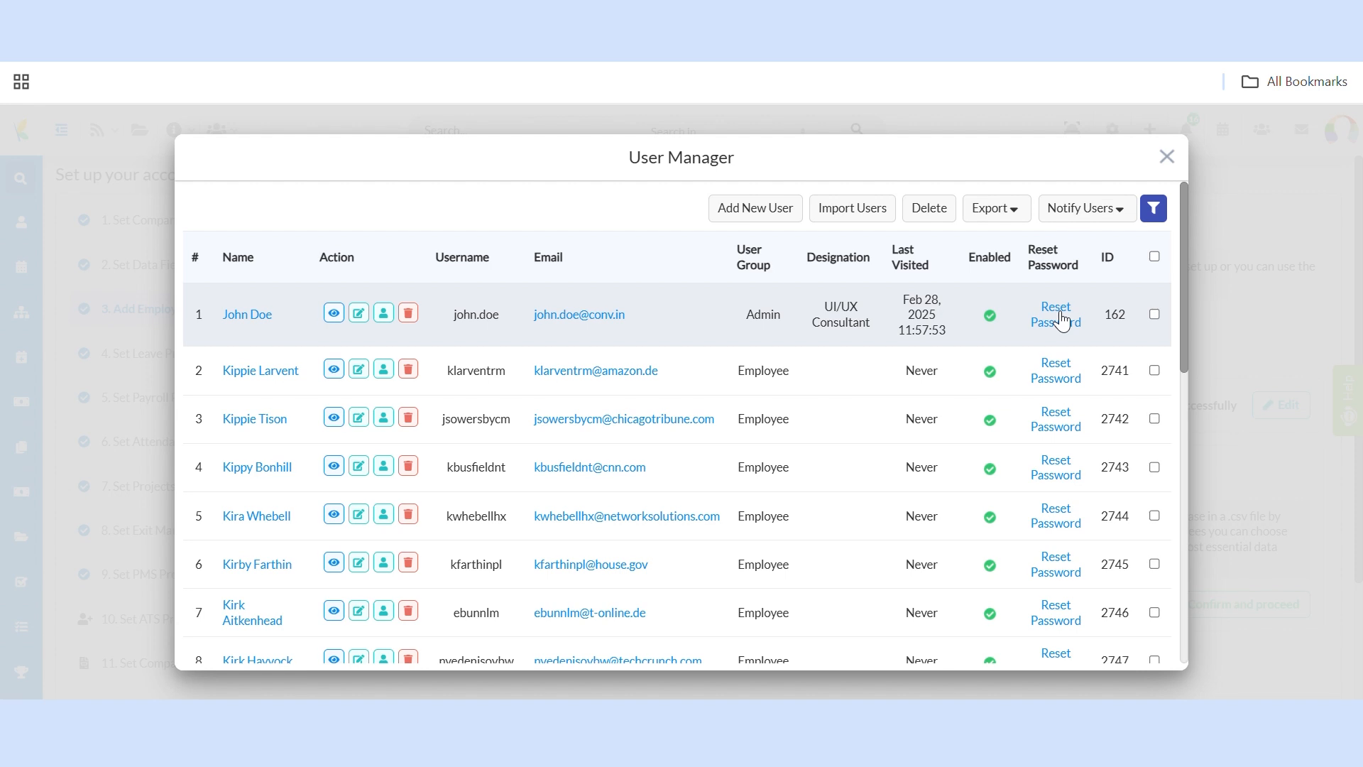
click(1168, 157)
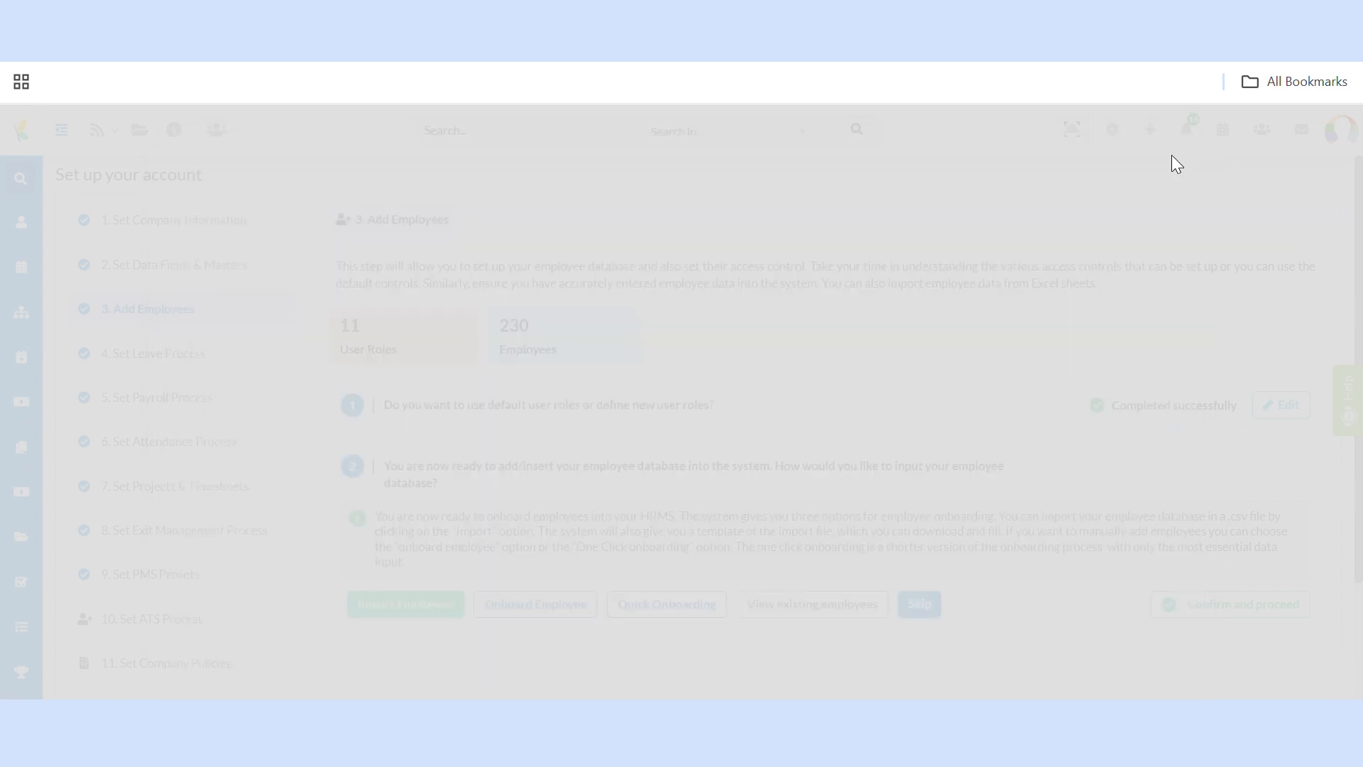
Confirm the employee database input stage of the Add Employees setup and proceed
click(936, 616)
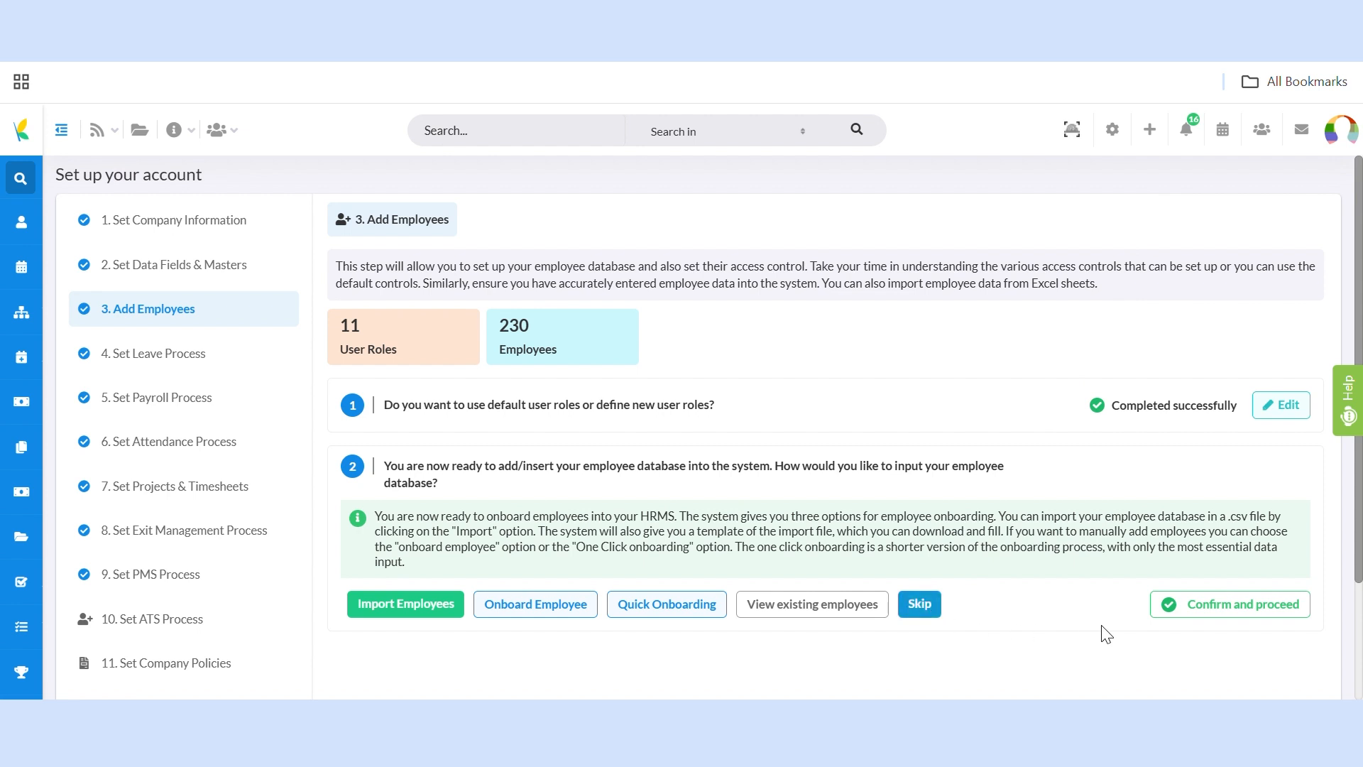
click(1238, 609)
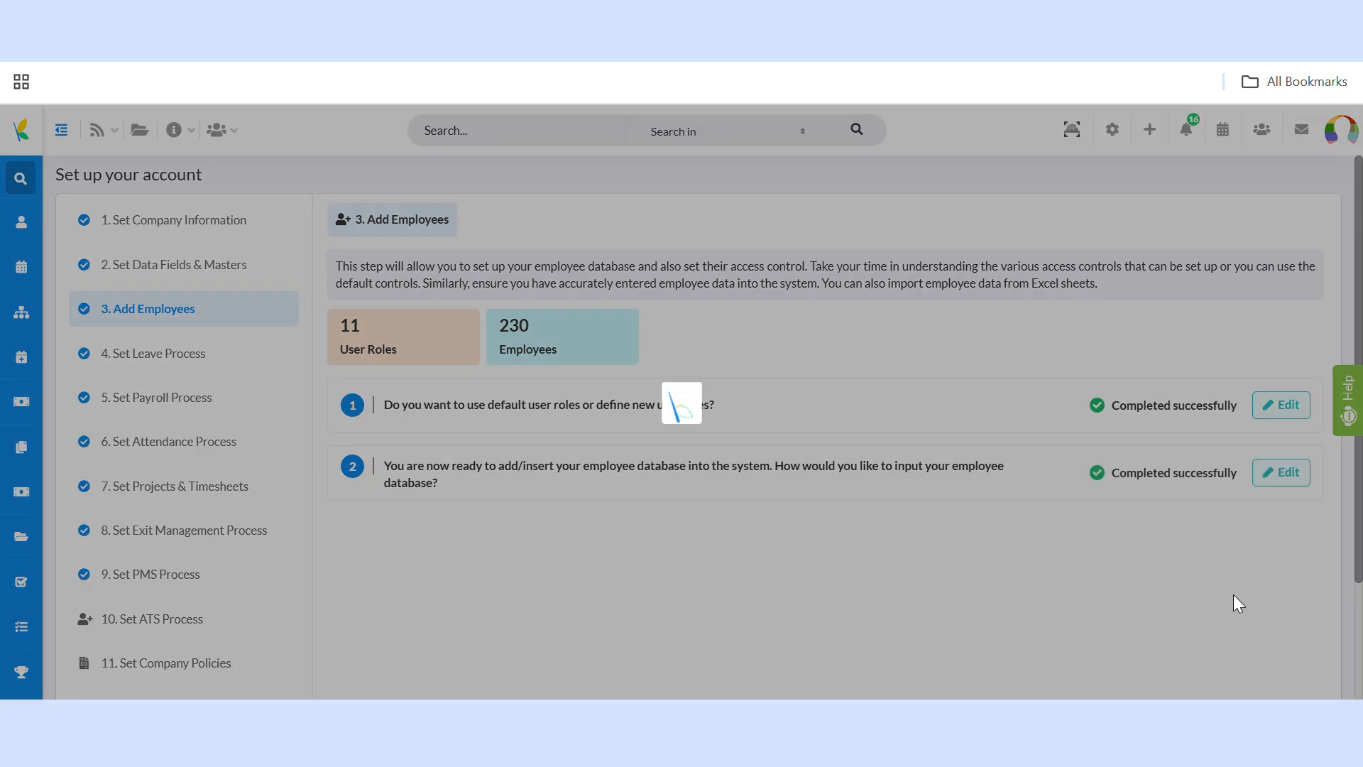